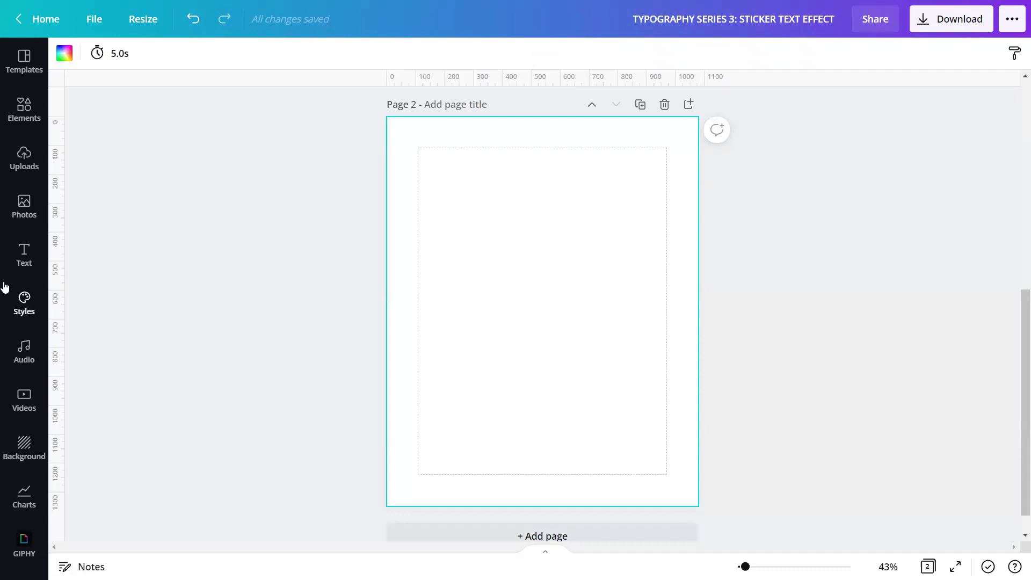
# Add a heading to the page and change its text to 'Sticker'
pyautogui.click(24, 259)
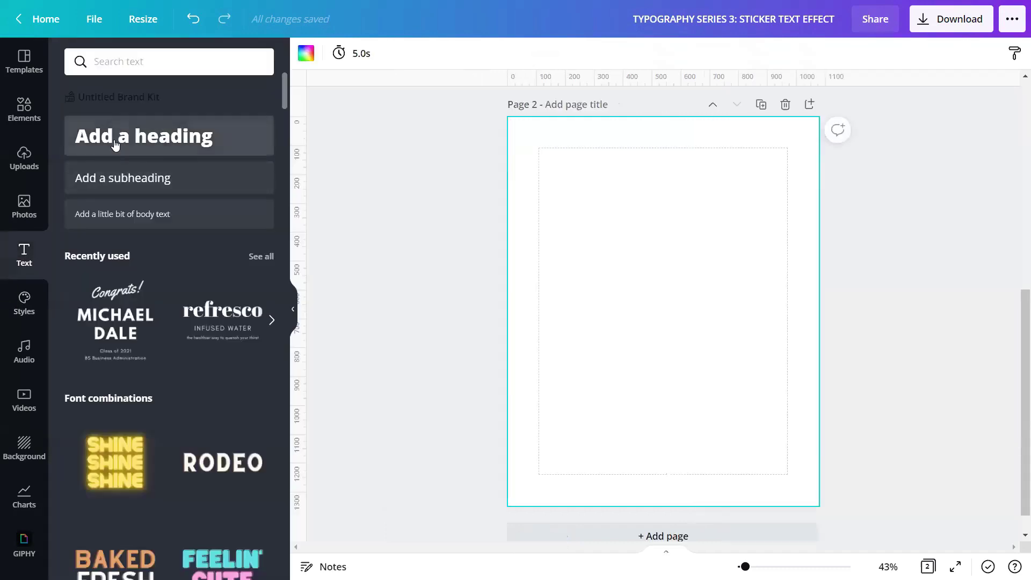
pyautogui.click(115, 142)
pyautogui.click(292, 317)
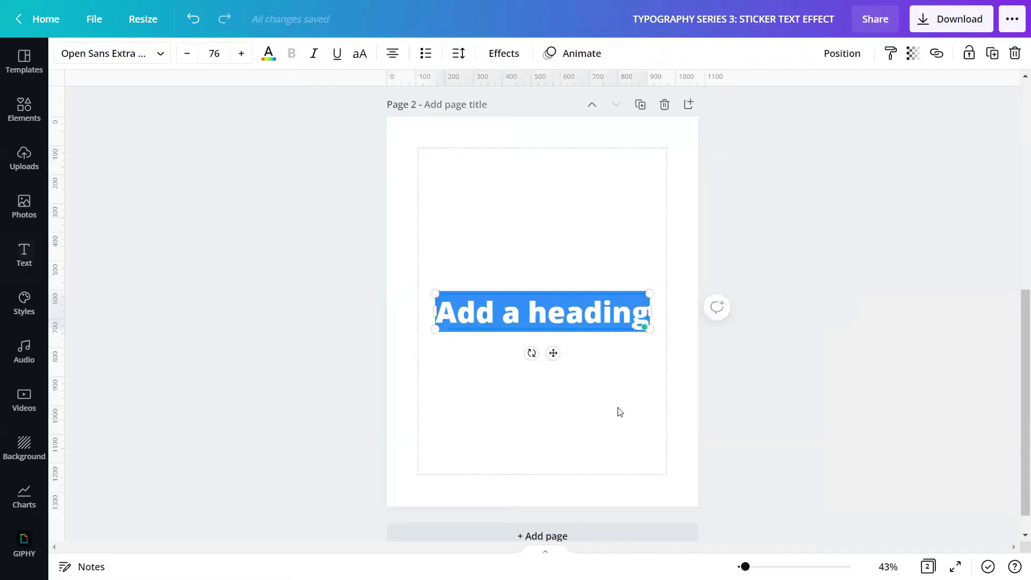
pyautogui.click(615, 411)
pyautogui.click(505, 305)
pyautogui.write('Sticker')
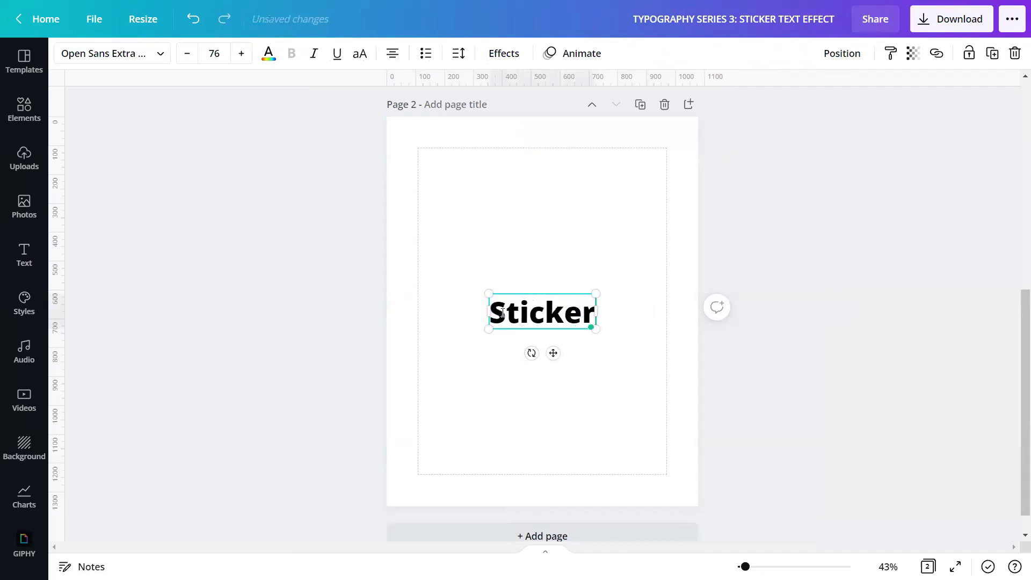
pyautogui.click(520, 401)
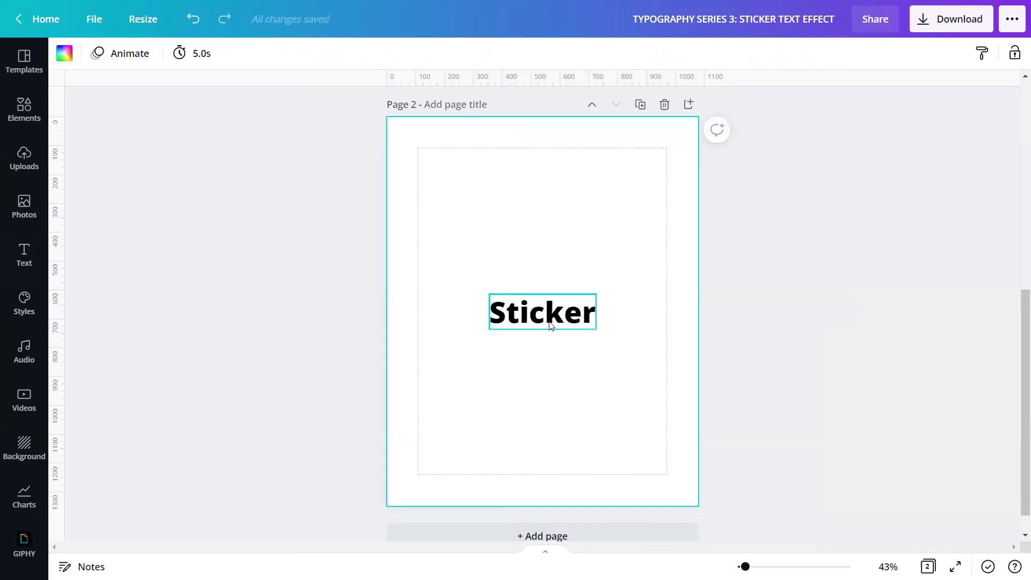
# Set the Sticker text in the Carlsons Script font
pyautogui.click(548, 329)
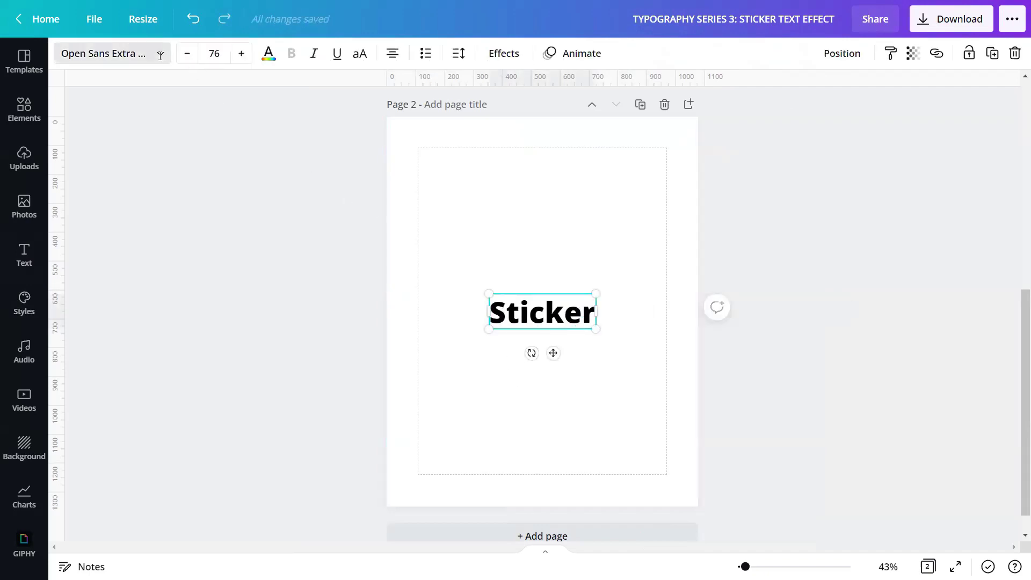
pyautogui.click(160, 53)
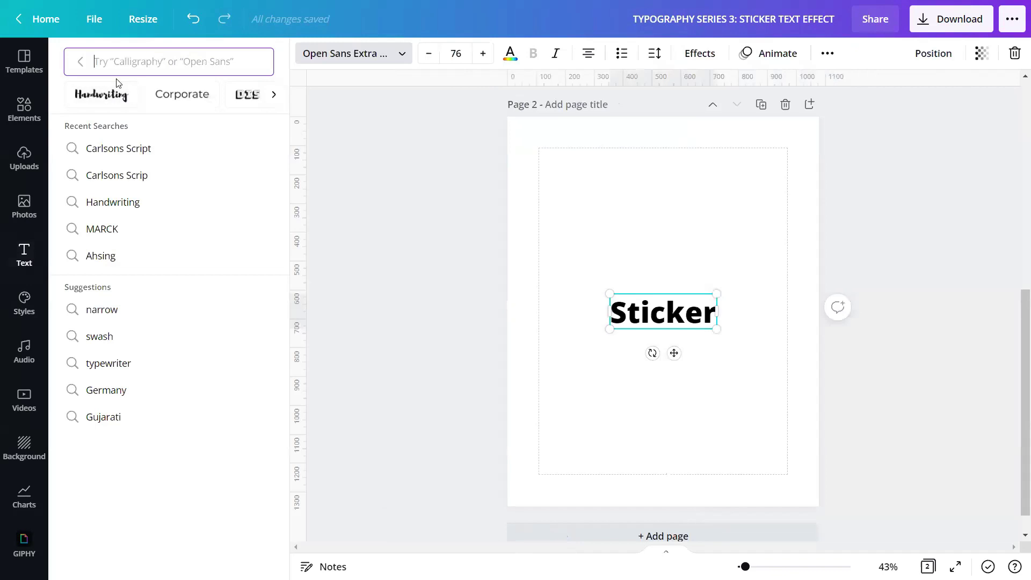
pyautogui.write('Carlsons Script')
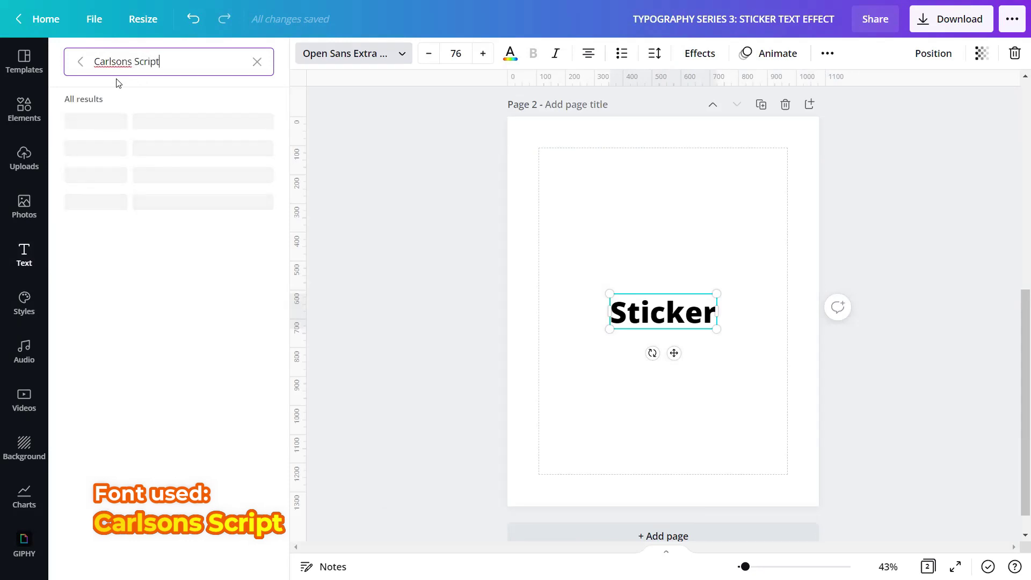
pyautogui.click(110, 122)
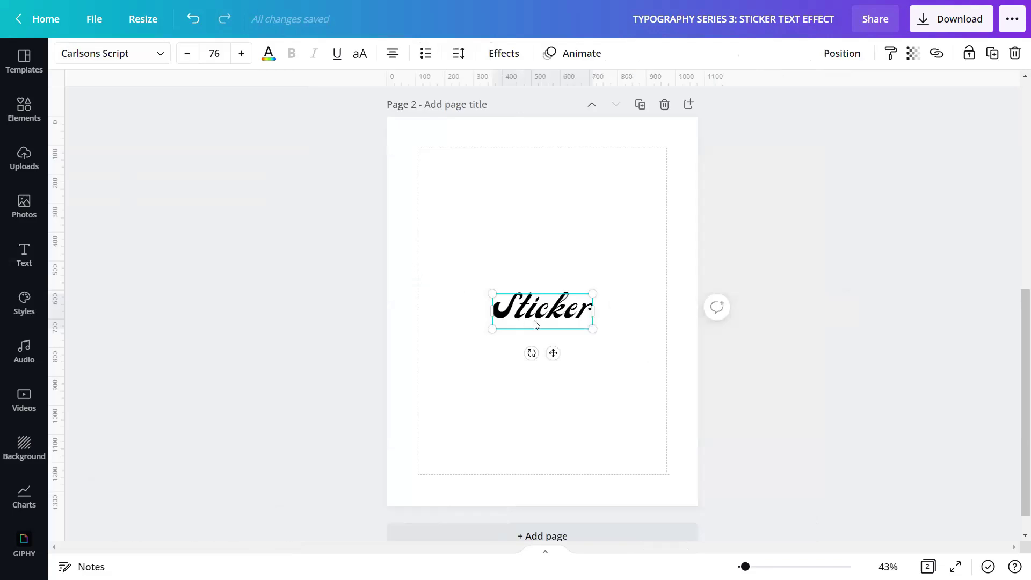
# Enlarge the Sticker text to font size 230
pyautogui.click(214, 53)
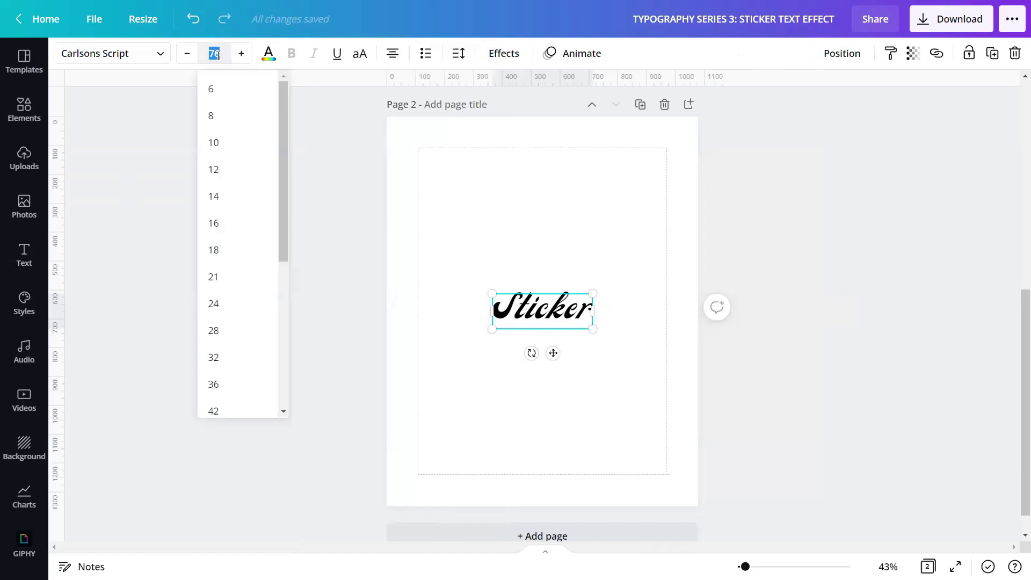
pyautogui.write('230')
pyautogui.click(329, 235)
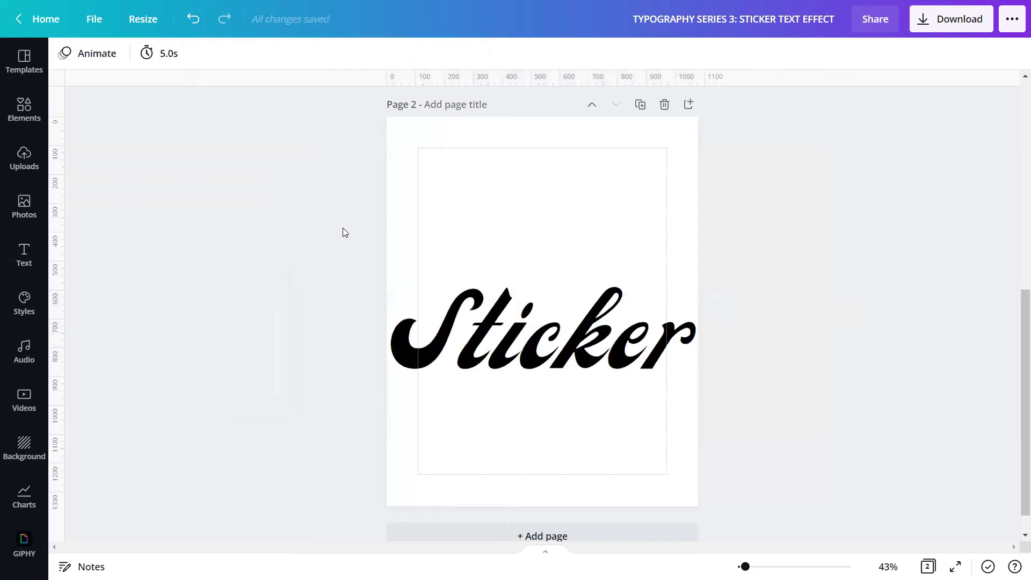
# Make the Sticker text yellow
pyautogui.click(498, 320)
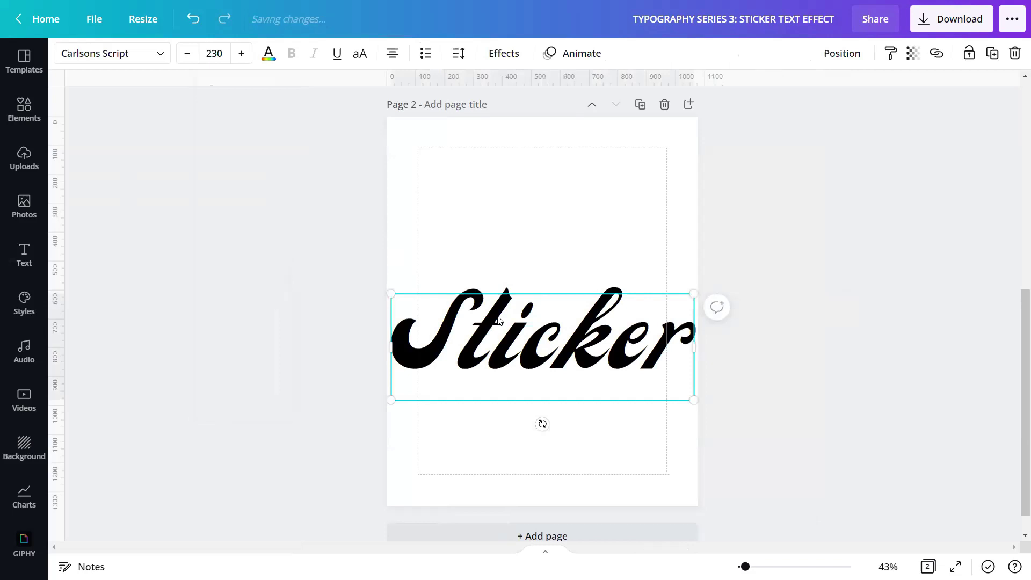
pyautogui.click(268, 53)
pyautogui.click(150, 219)
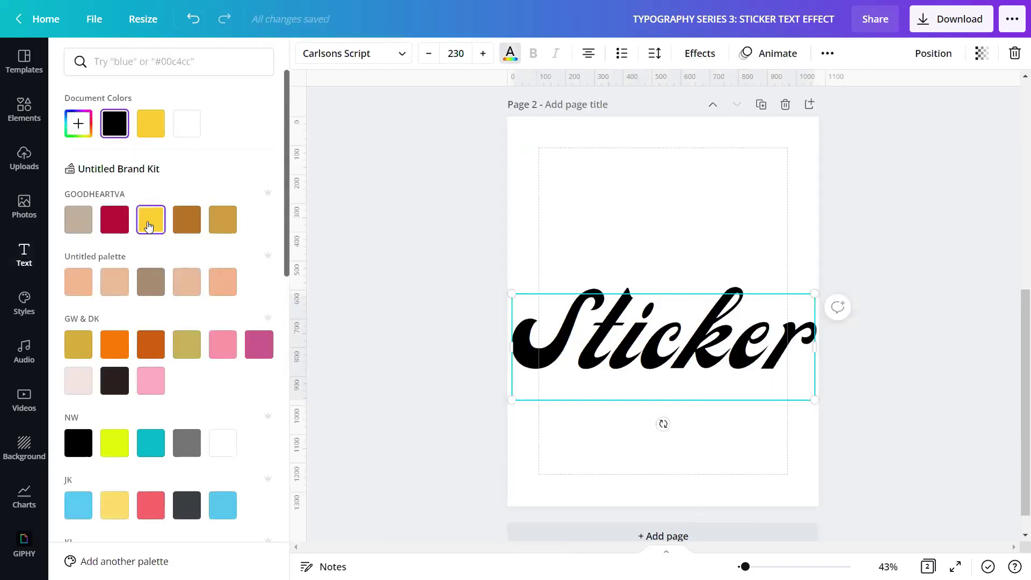
pyautogui.click(375, 289)
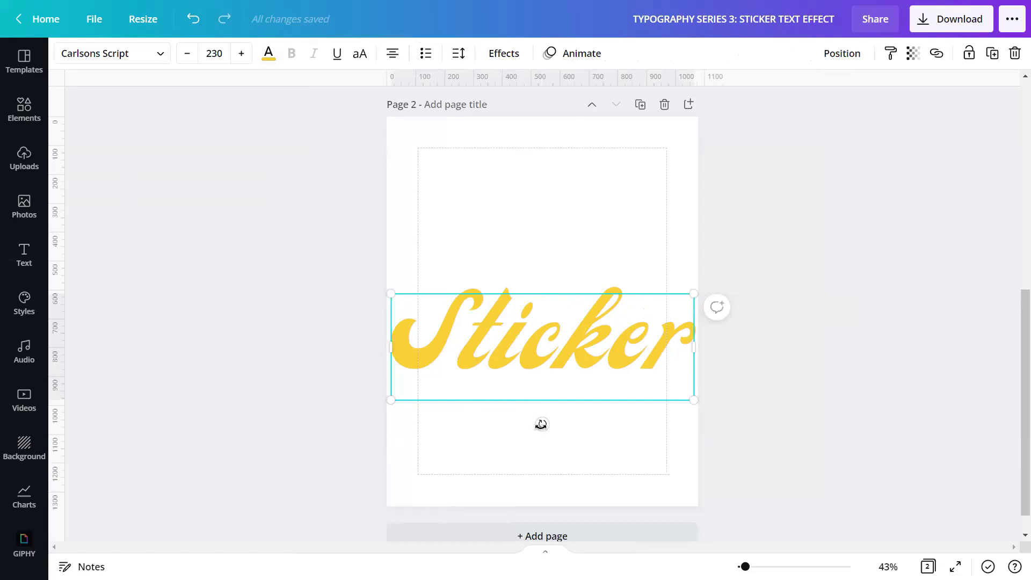
# Set letter spacing -85, line spacing 0.9, and anchor the text at the middle
pyautogui.click(458, 53)
pyautogui.click(660, 100)
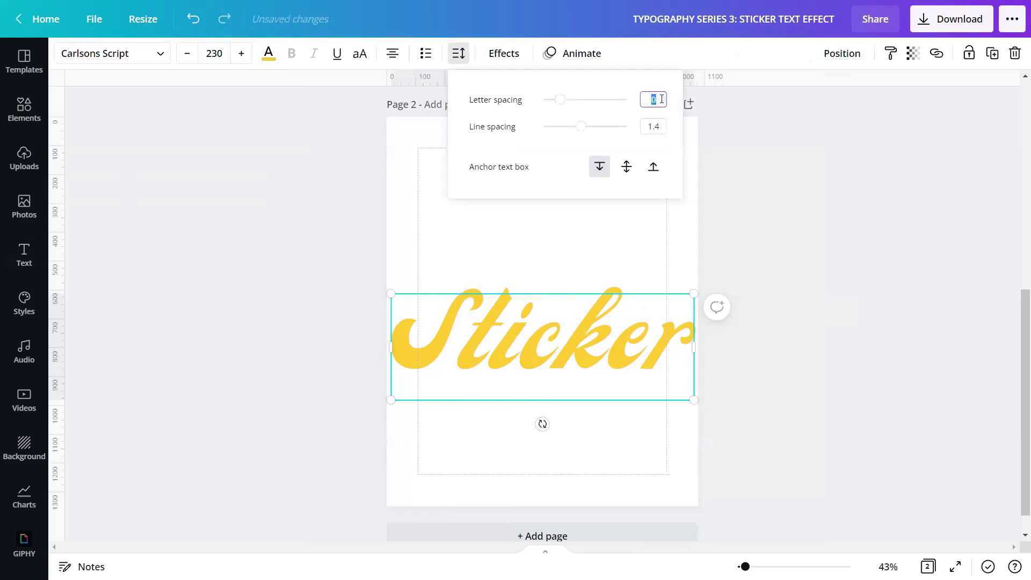
pyautogui.write('-85')
pyautogui.click(663, 128)
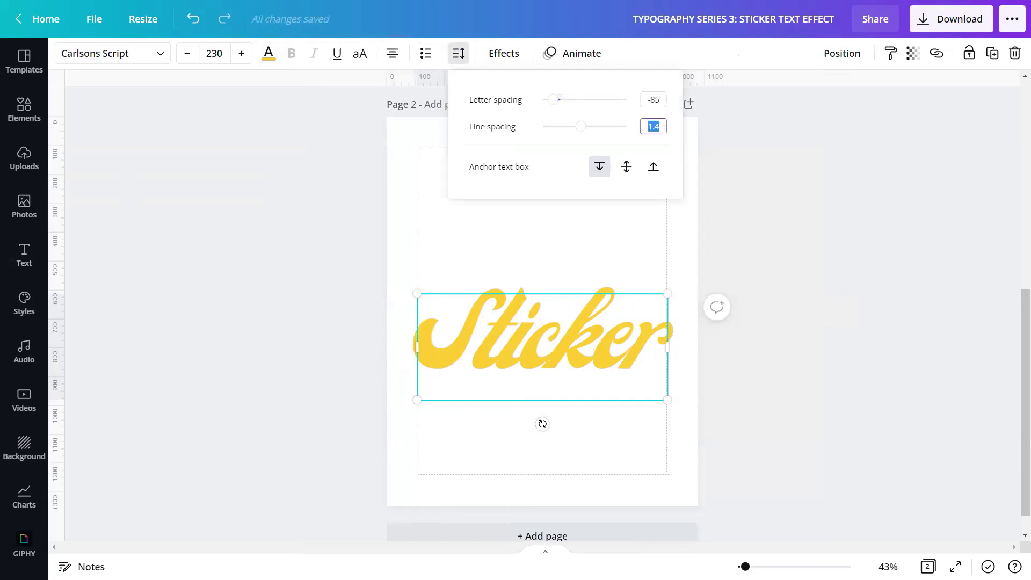
pyautogui.write('0.90')
pyautogui.click(625, 168)
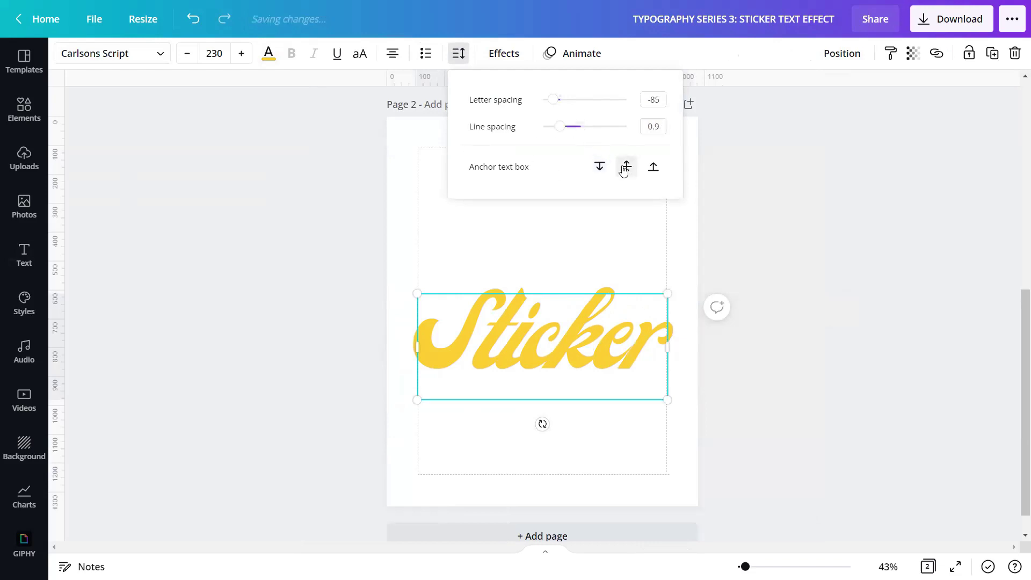
pyautogui.click(624, 256)
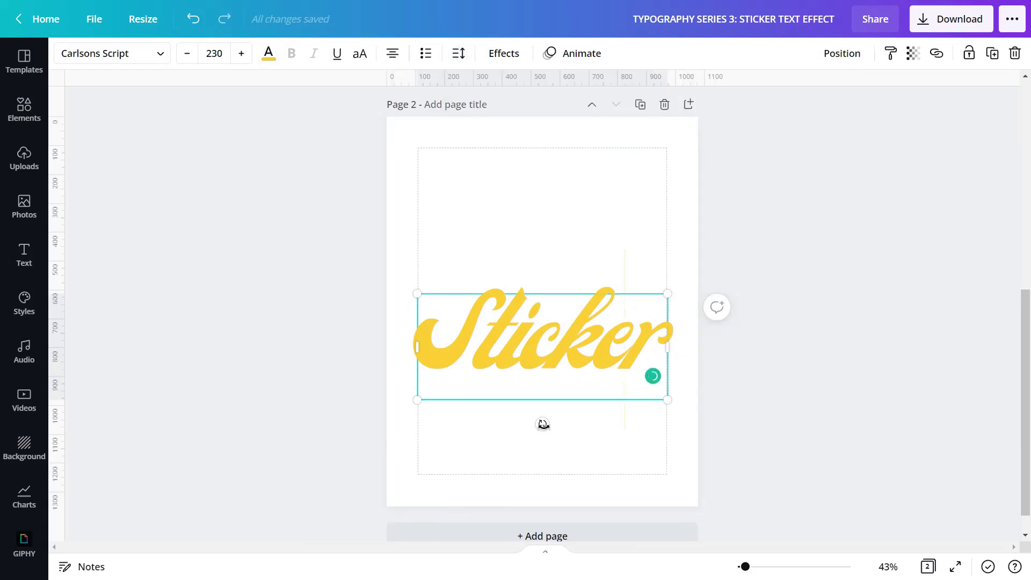
# Tilt the Sticker text about -10° with the rotate handle
pyautogui.moveTo(543, 424); pyautogui.dragTo(558, 424)
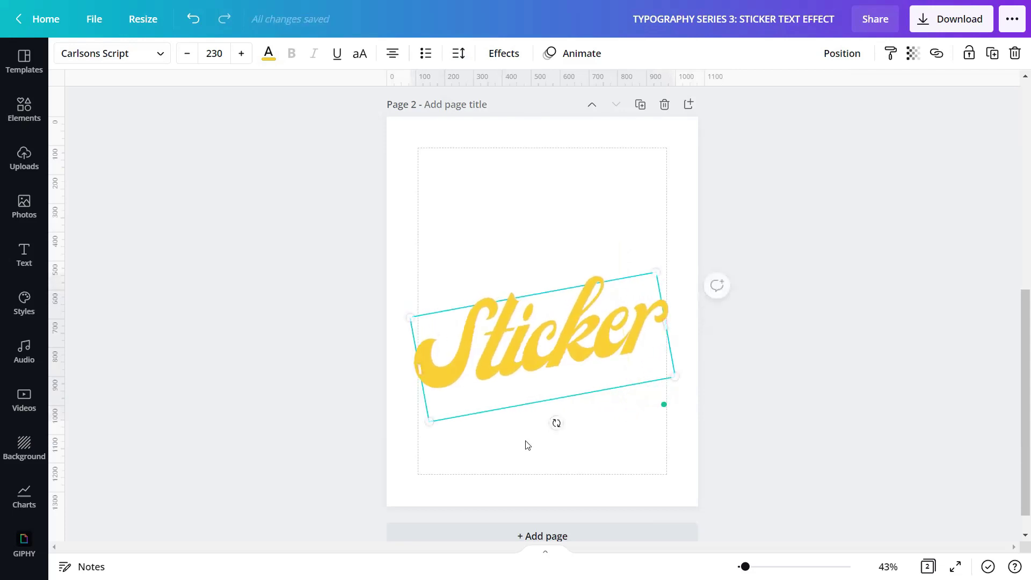
pyautogui.click(531, 441)
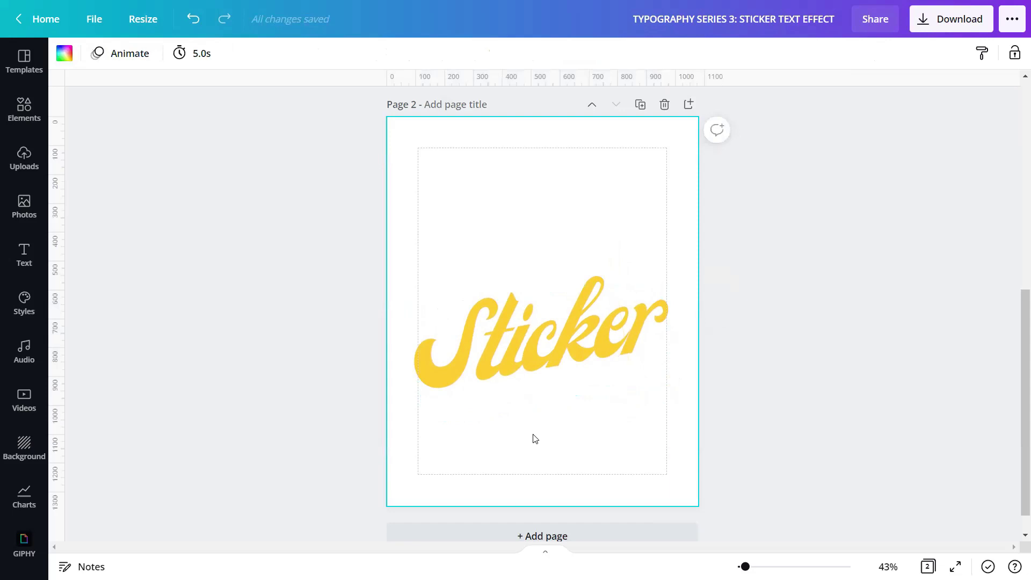
pyautogui.click(536, 366)
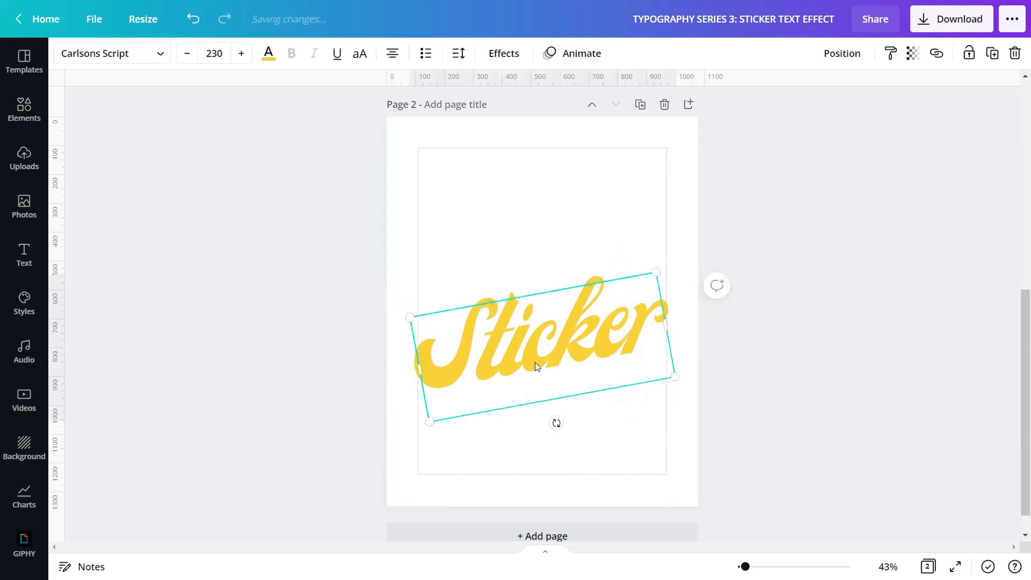
# Add a shadow to Sticker with offset 23 and direction -30
pyautogui.click(504, 55)
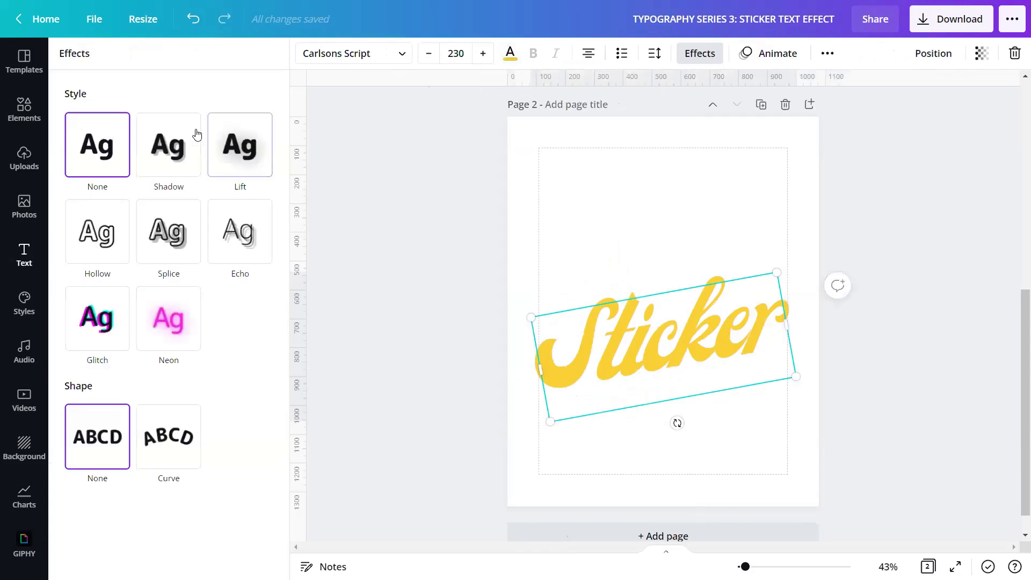
pyautogui.click(185, 144)
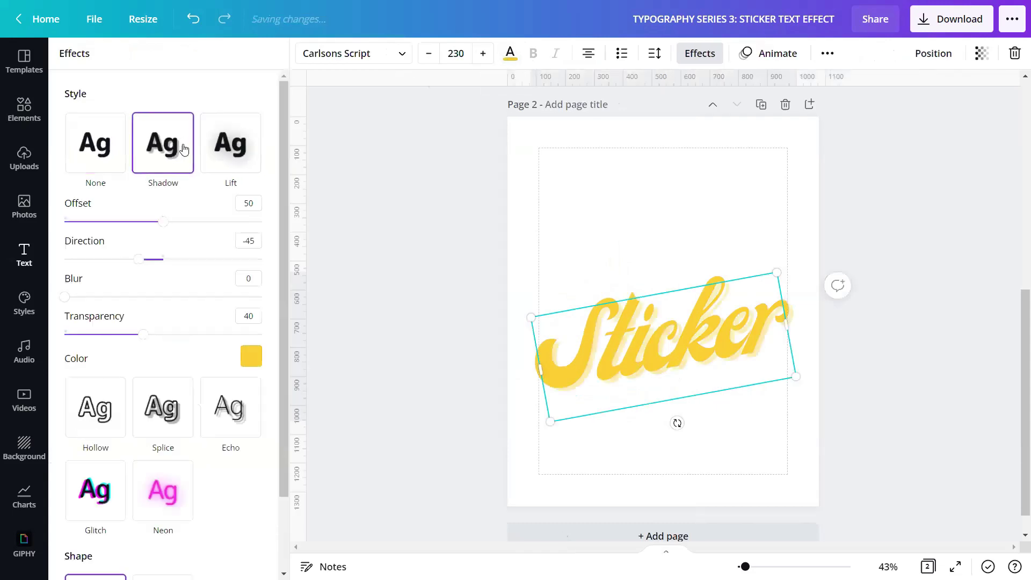
pyautogui.click(258, 203)
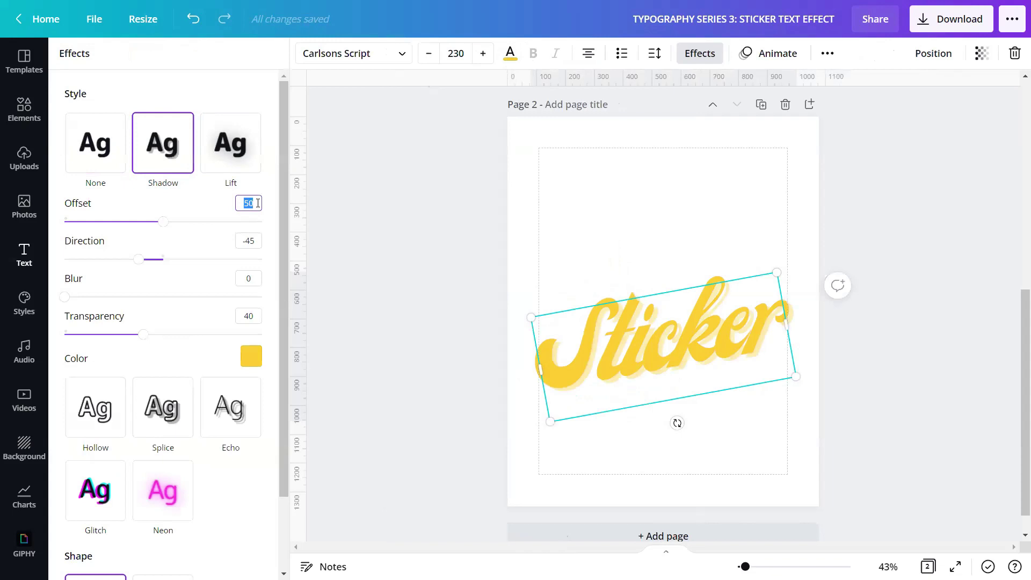
pyautogui.write('23')
pyautogui.click(254, 242)
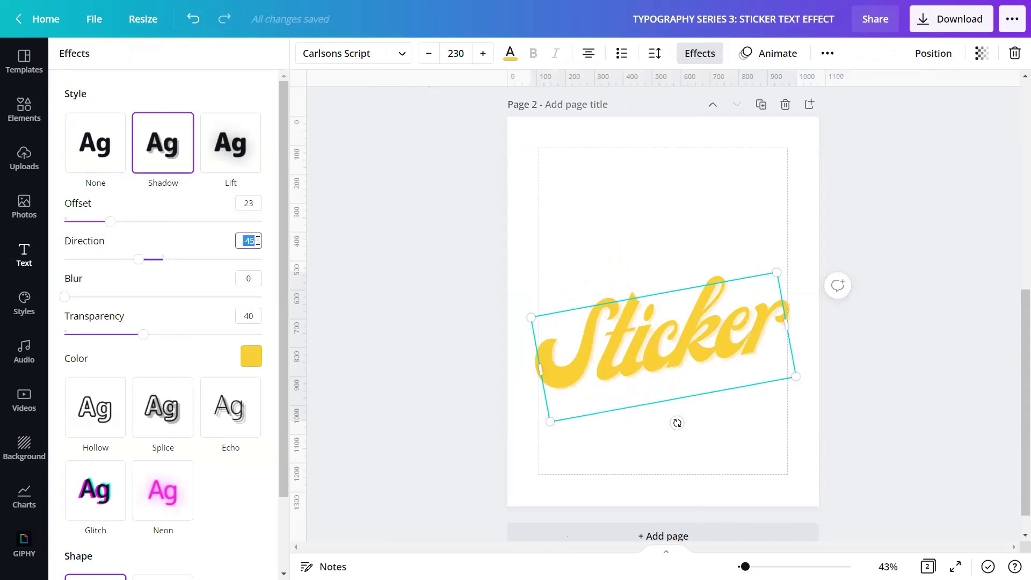
pyautogui.write('-30')
pyautogui.click(256, 279)
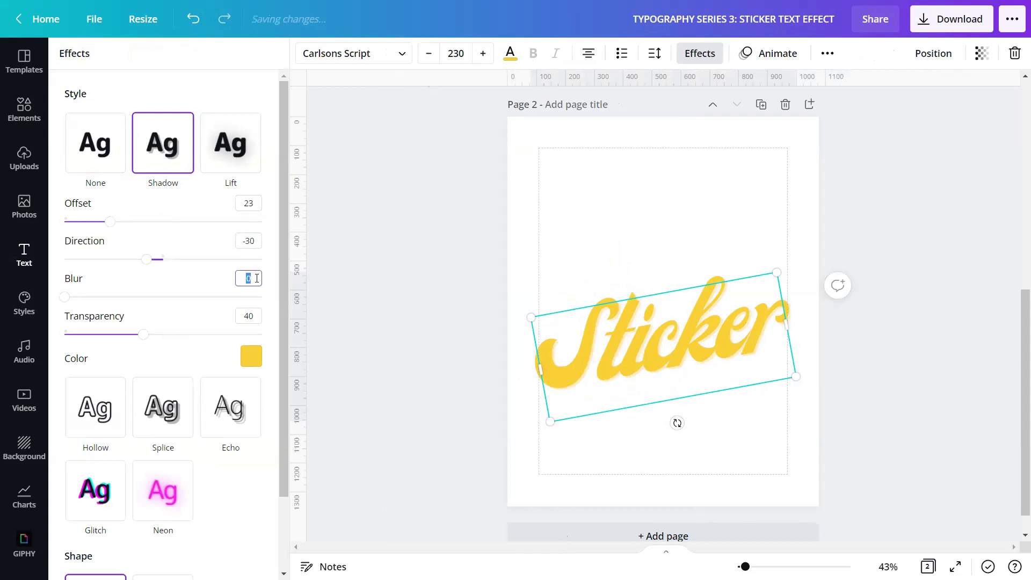
# Make the shadow solid black with blur 0 and transparency 100
pyautogui.click(257, 314)
pyautogui.write('100')
pyautogui.click(251, 356)
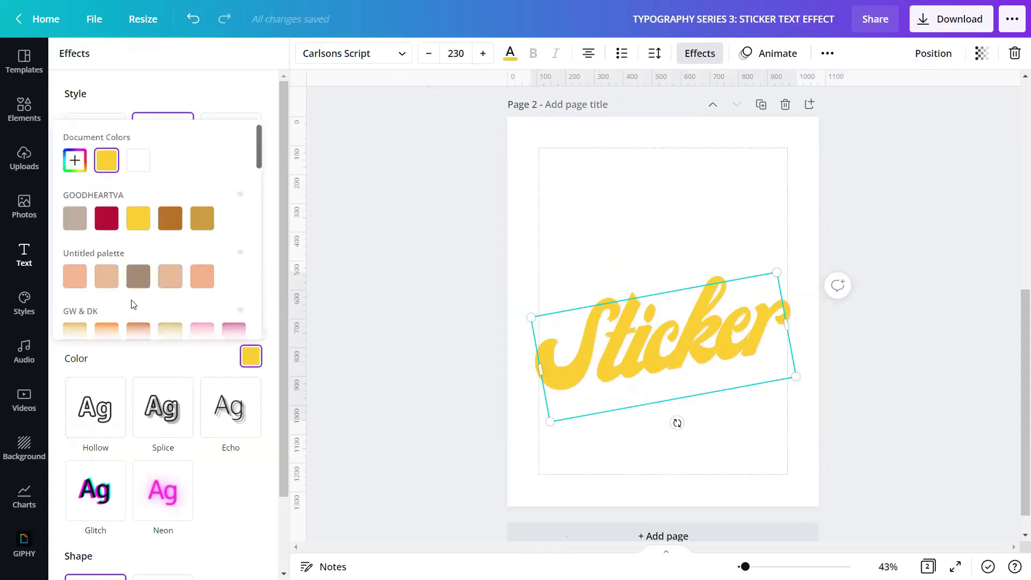
pyautogui.scroll(-2, 133, 304)
pyautogui.scroll(-2, 131, 299)
pyautogui.scroll(-2, 118, 294)
pyautogui.scroll(-2, 97, 258)
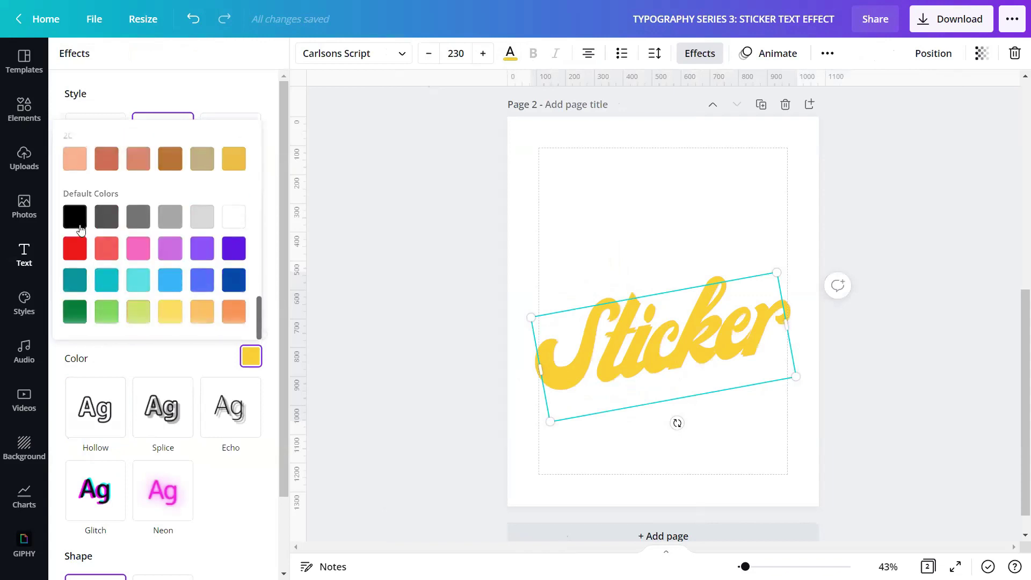
pyautogui.click(75, 216)
pyautogui.click(326, 260)
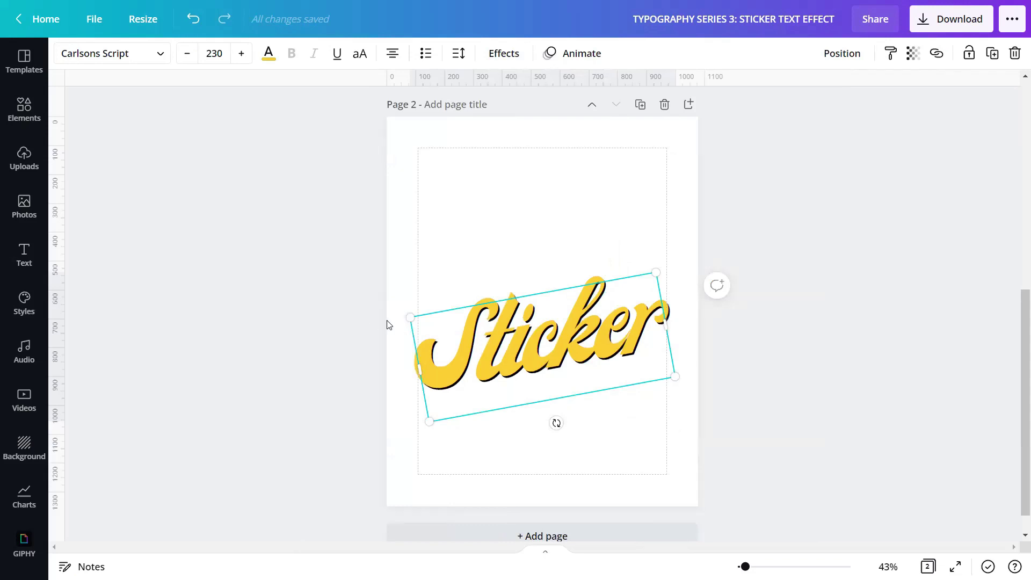
# Center the Sticker text vertically on the page
pyautogui.click(832, 50)
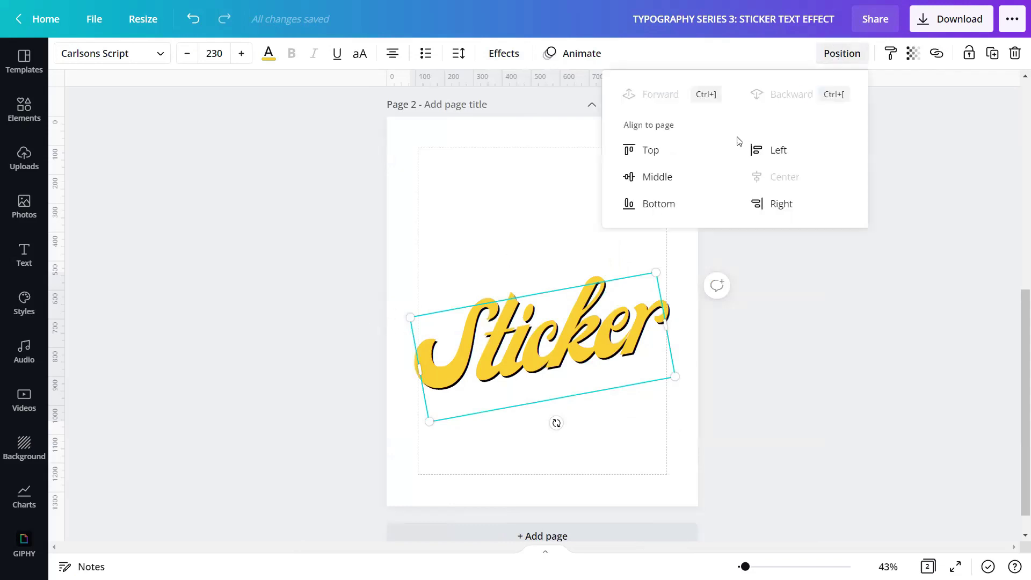
pyautogui.click(652, 179)
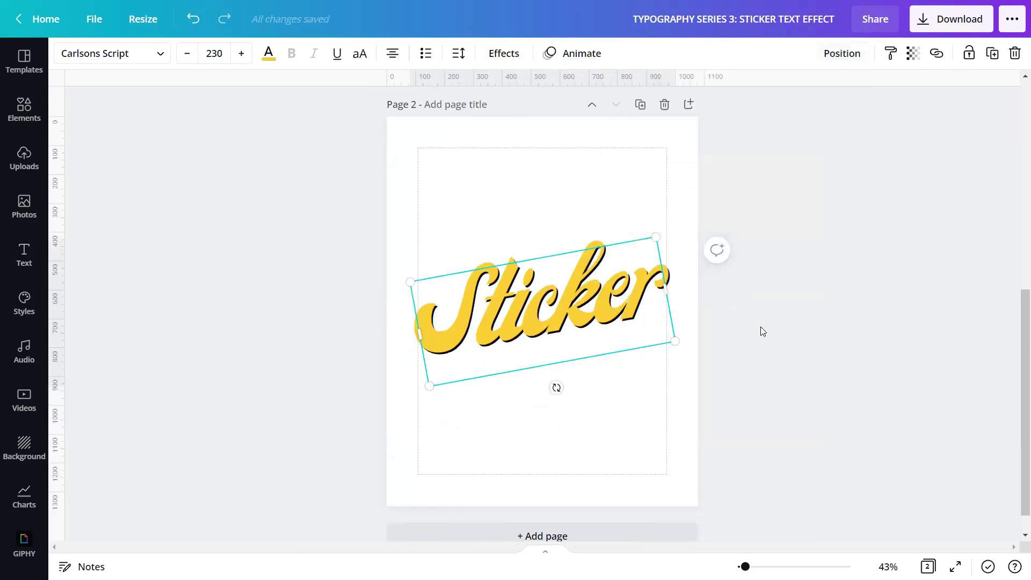
pyautogui.click(589, 426)
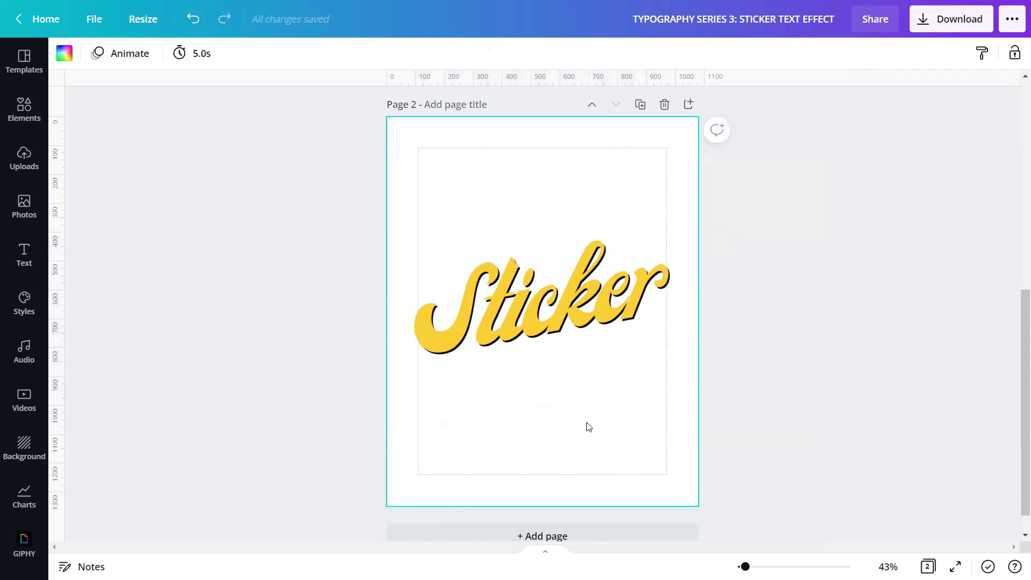
# Download only page 2 as a size-3 PNG with a transparent background
pyautogui.click(947, 23)
pyautogui.doubleClick(1005, 144)
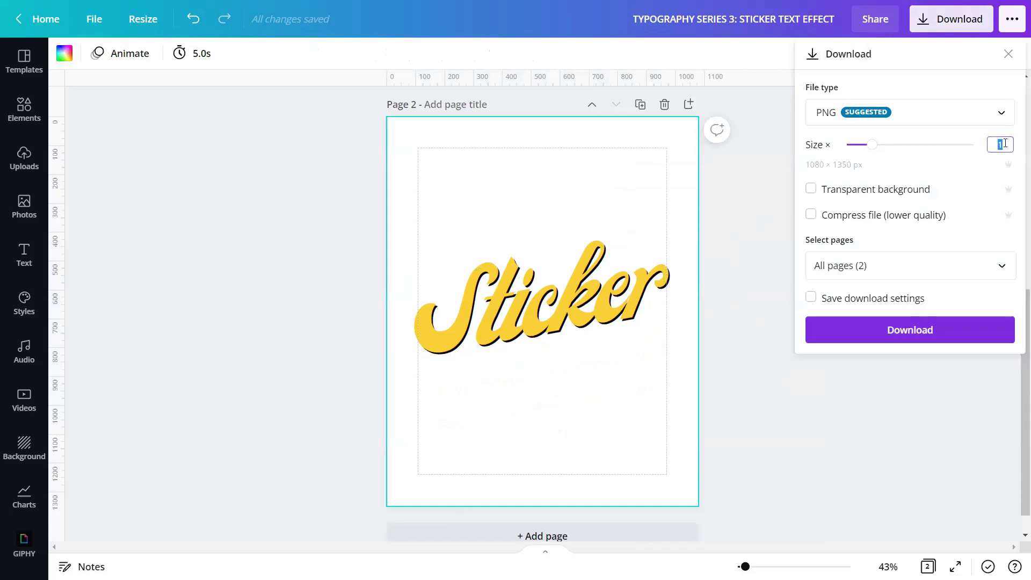
pyautogui.write('3')
pyautogui.click(811, 189)
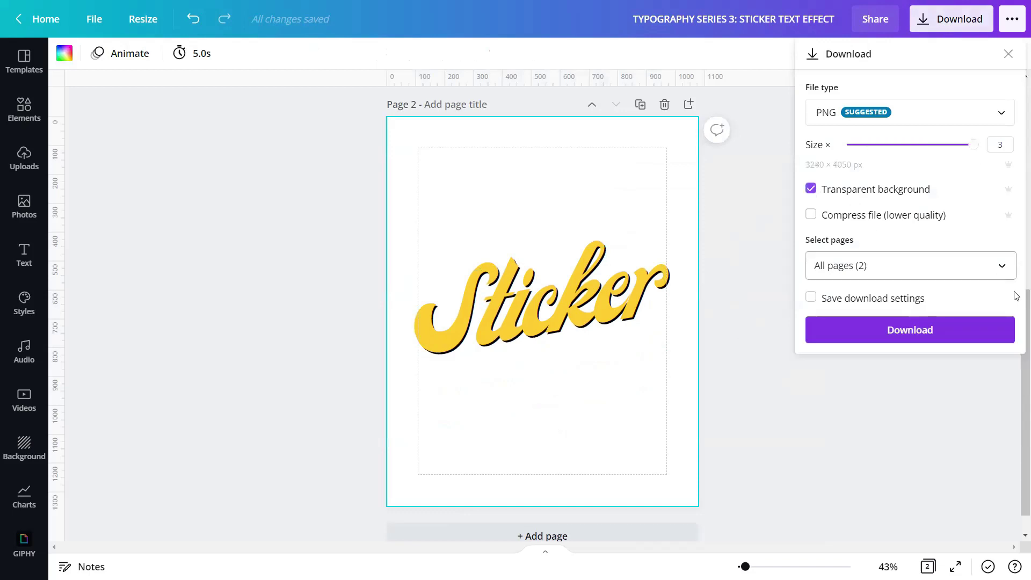
pyautogui.click(1002, 269)
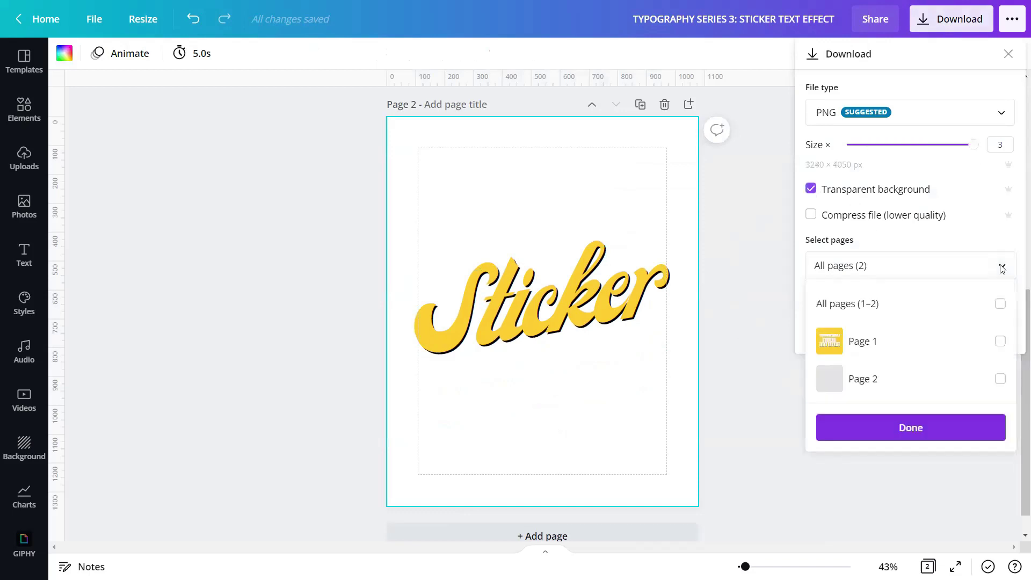
pyautogui.click(896, 383)
pyautogui.click(904, 428)
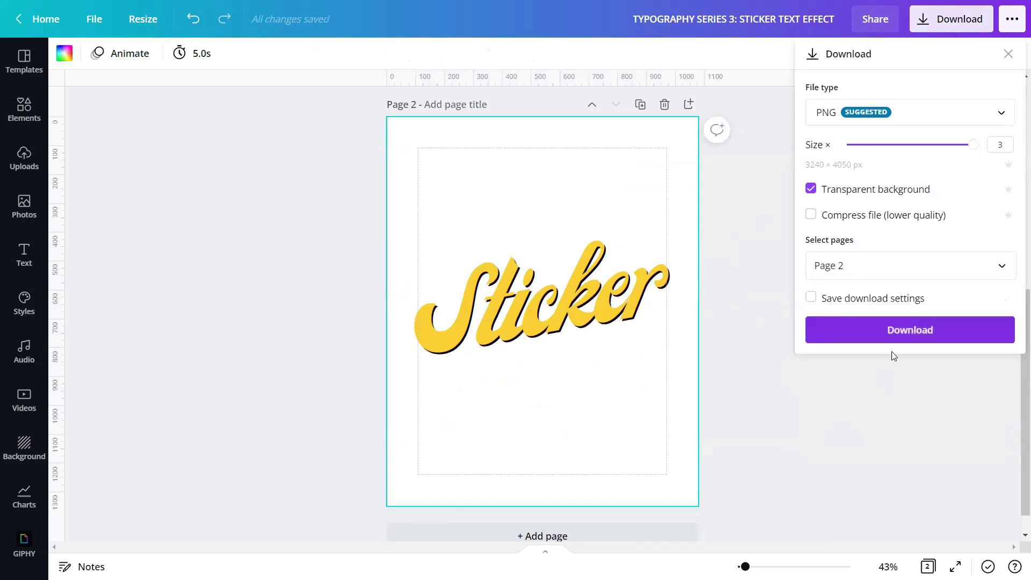
pyautogui.click(898, 337)
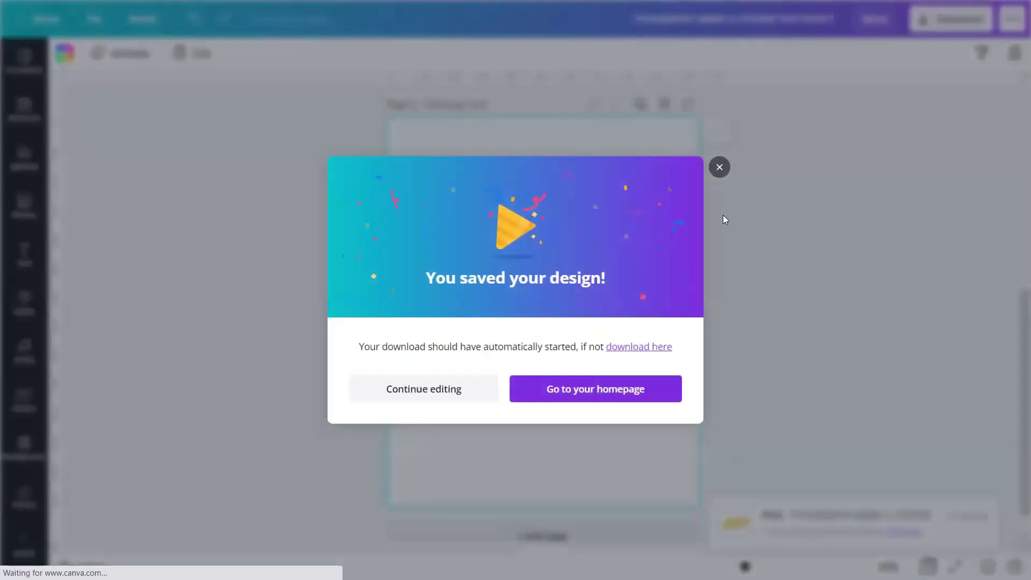
pyautogui.click(720, 167)
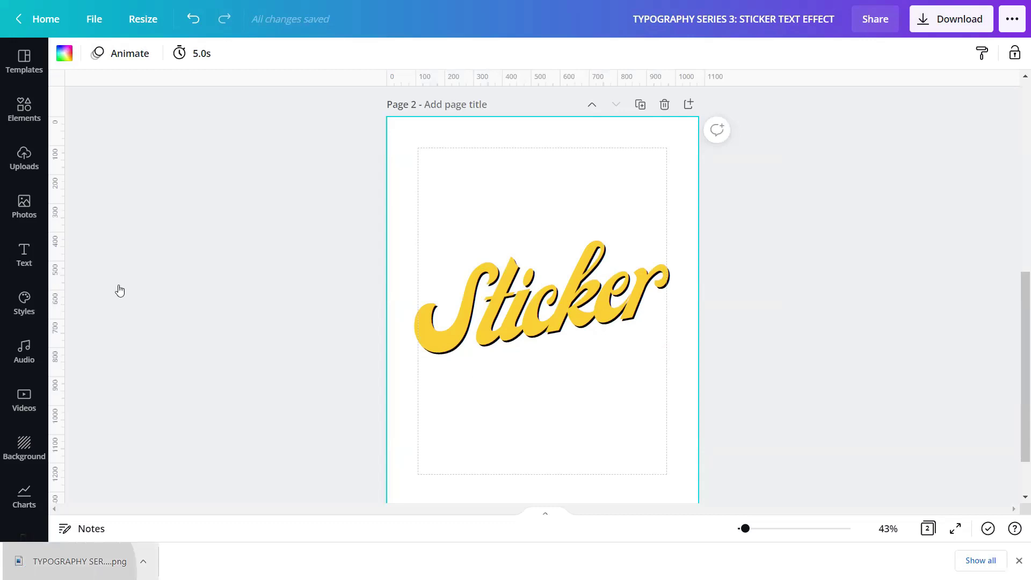
# Upload the downloaded Sticker PNG into Canva's Uploads
pyautogui.click(24, 158)
pyautogui.moveTo(79, 561); pyautogui.dragTo(143, 323)
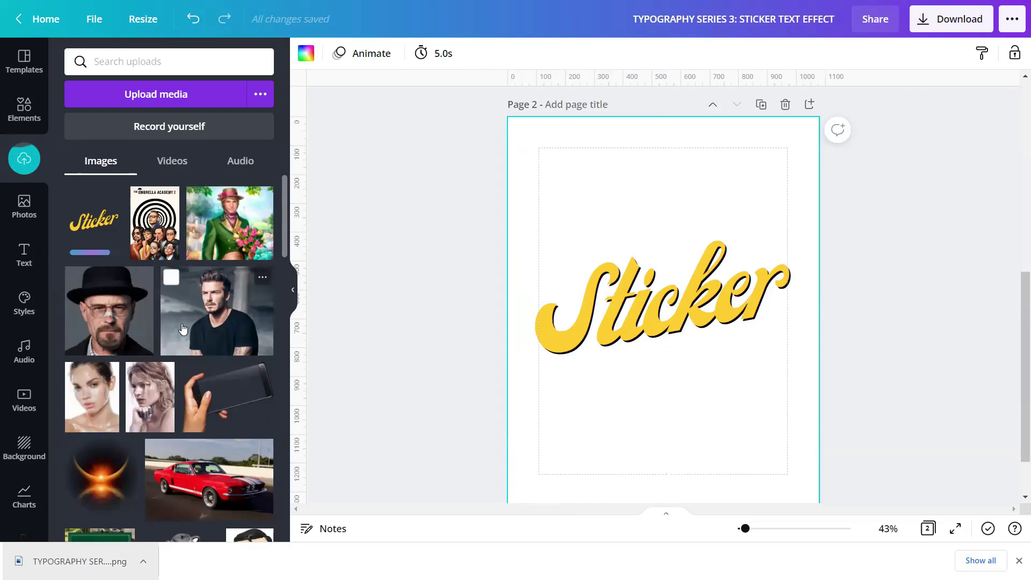
pyautogui.click(294, 295)
pyautogui.click(508, 322)
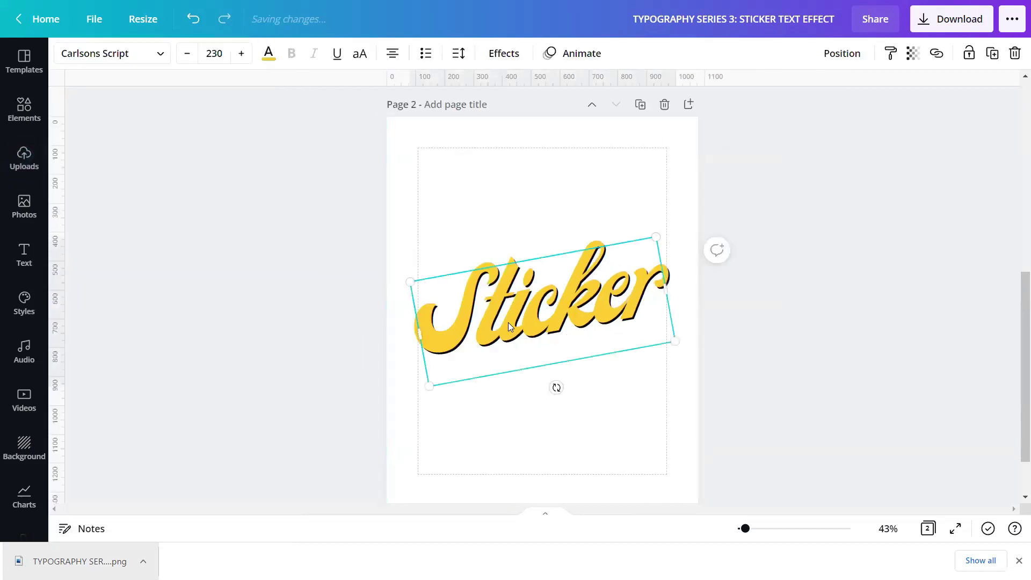
# Add a blank page 3 and place the uploaded Sticker image on it
pyautogui.scroll(-2, 552, 384)
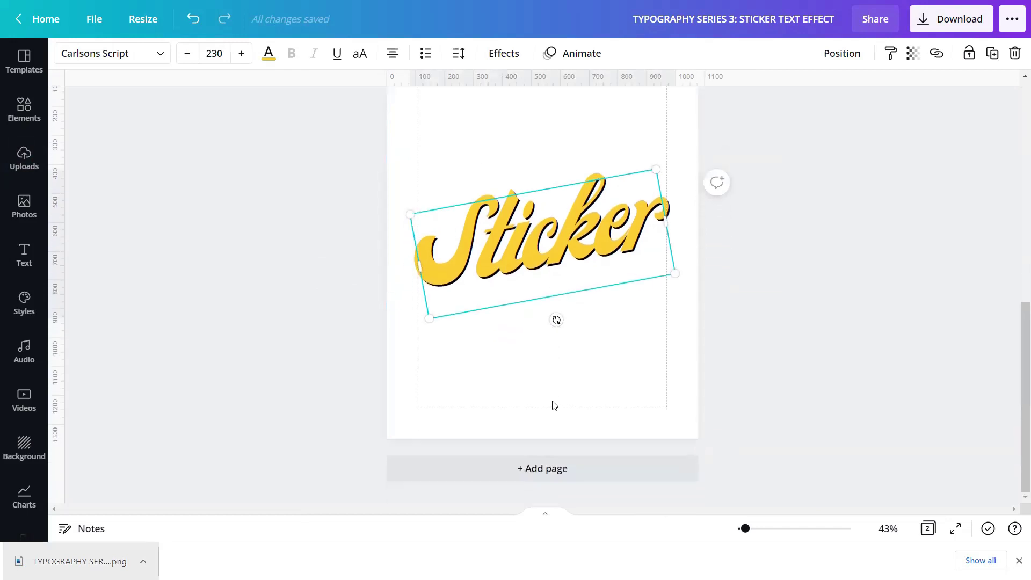
pyautogui.click(546, 465)
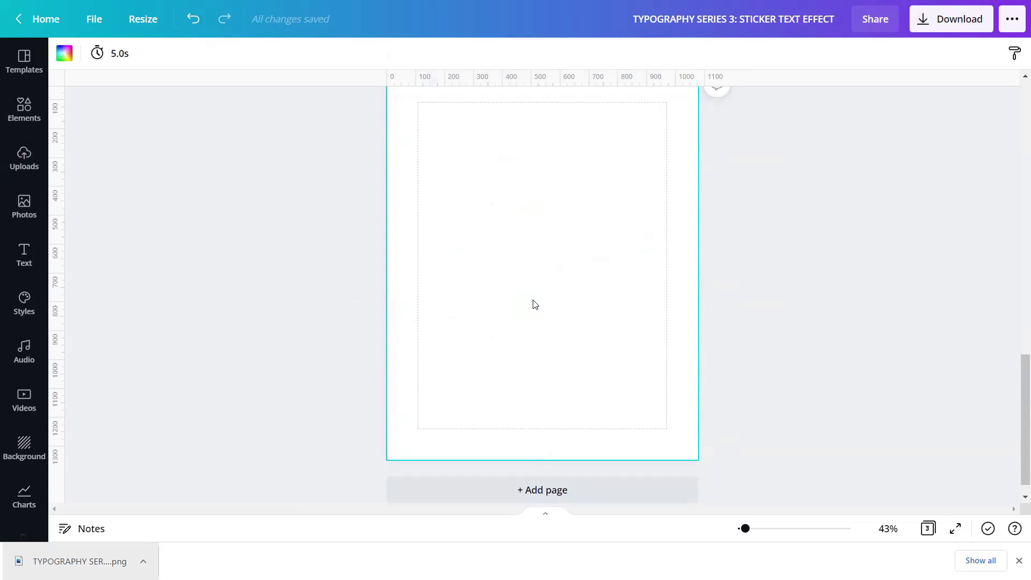
pyautogui.click(20, 169)
pyautogui.click(75, 228)
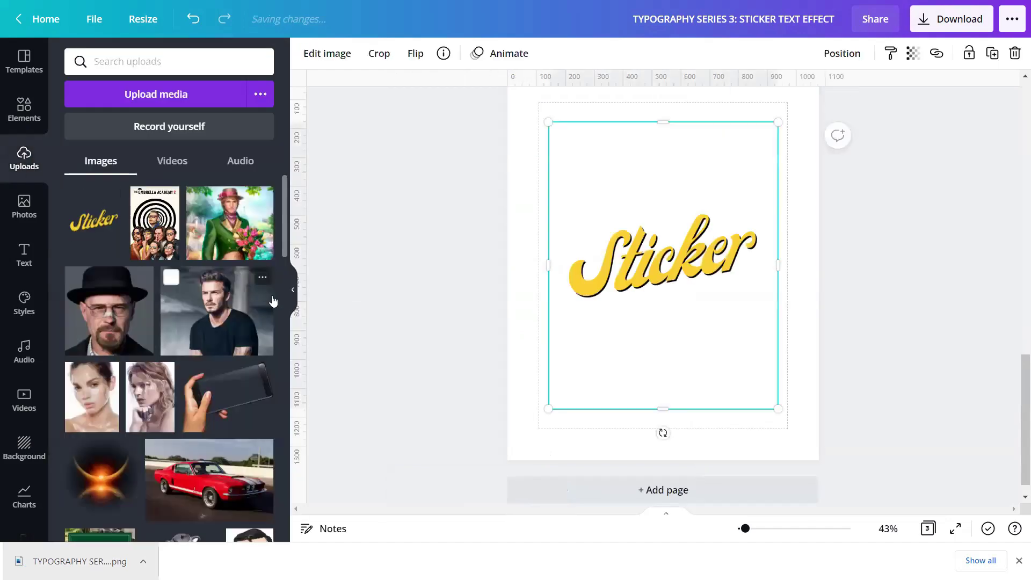
pyautogui.click(293, 293)
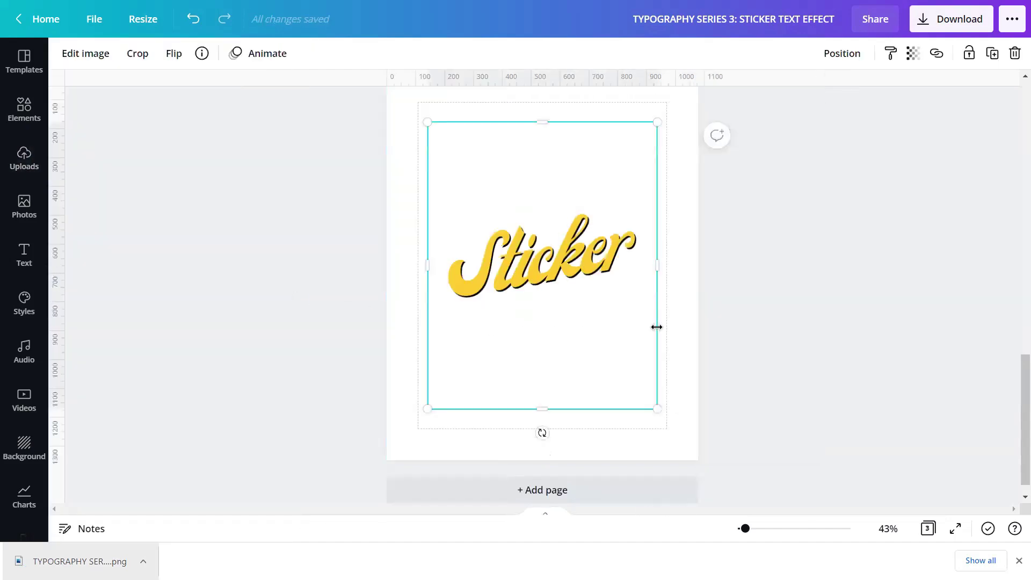
pyautogui.click(675, 328)
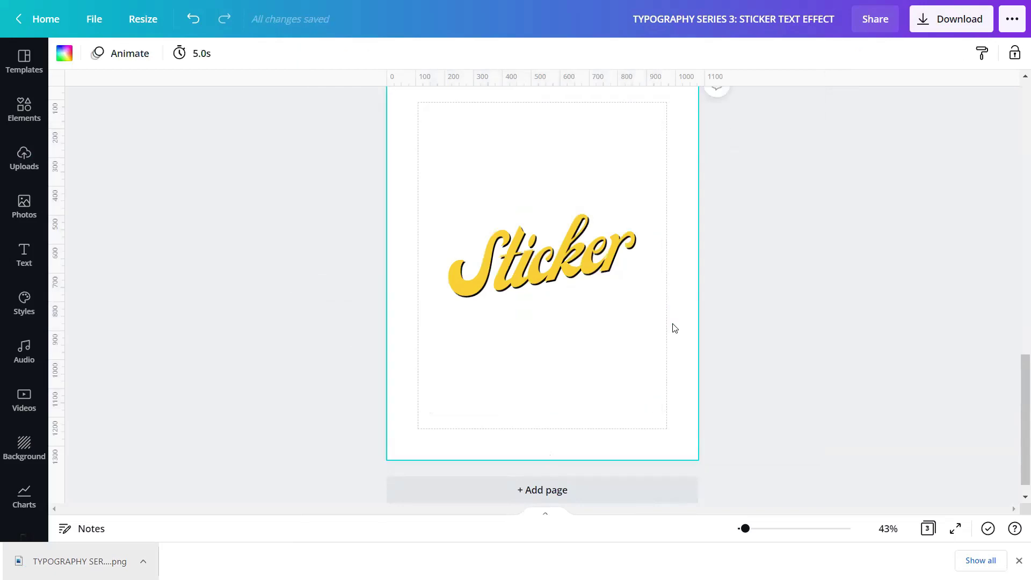
# Apply the Glow shadow style to the Sticker image
pyautogui.click(494, 237)
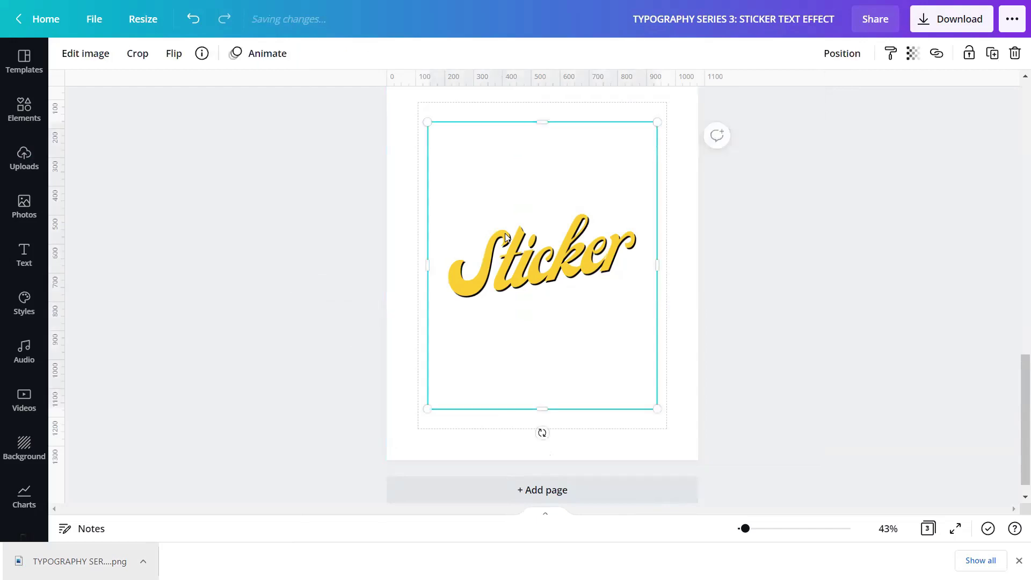
pyautogui.click(78, 56)
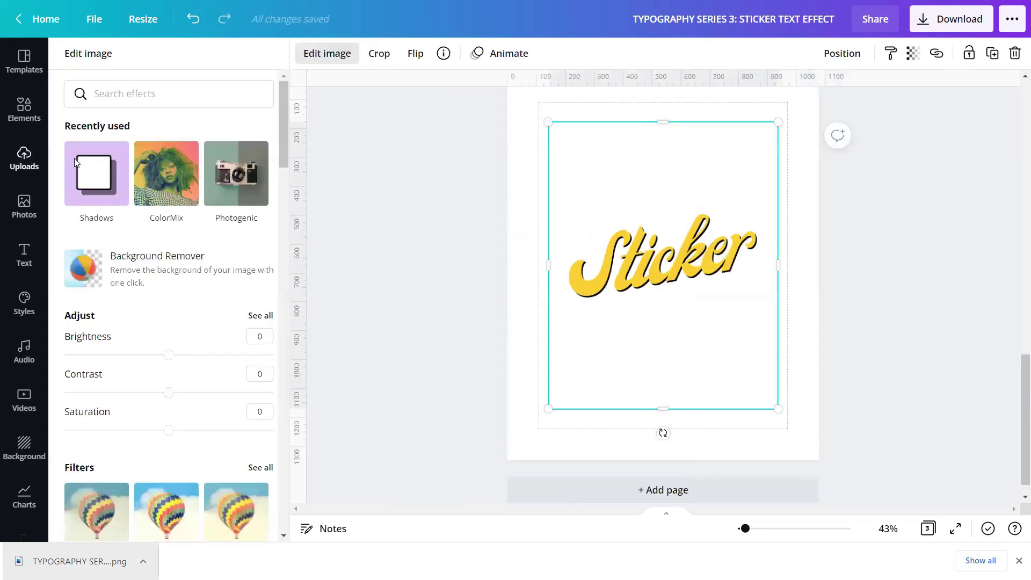
pyautogui.scroll(-4, 82, 261)
pyautogui.scroll(-2, 81, 258)
pyautogui.scroll(-1, 82, 257)
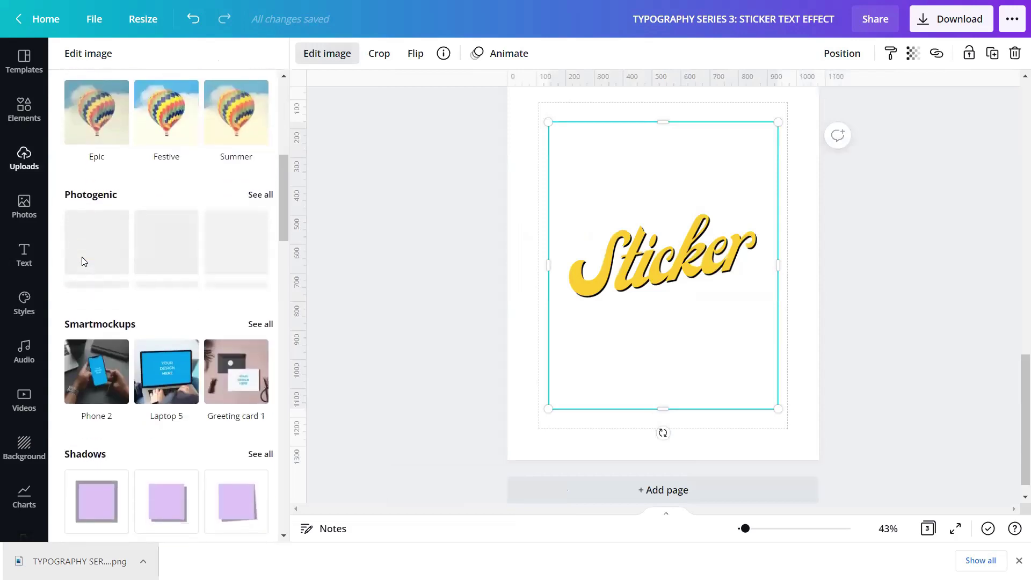
pyautogui.scroll(-2, 82, 257)
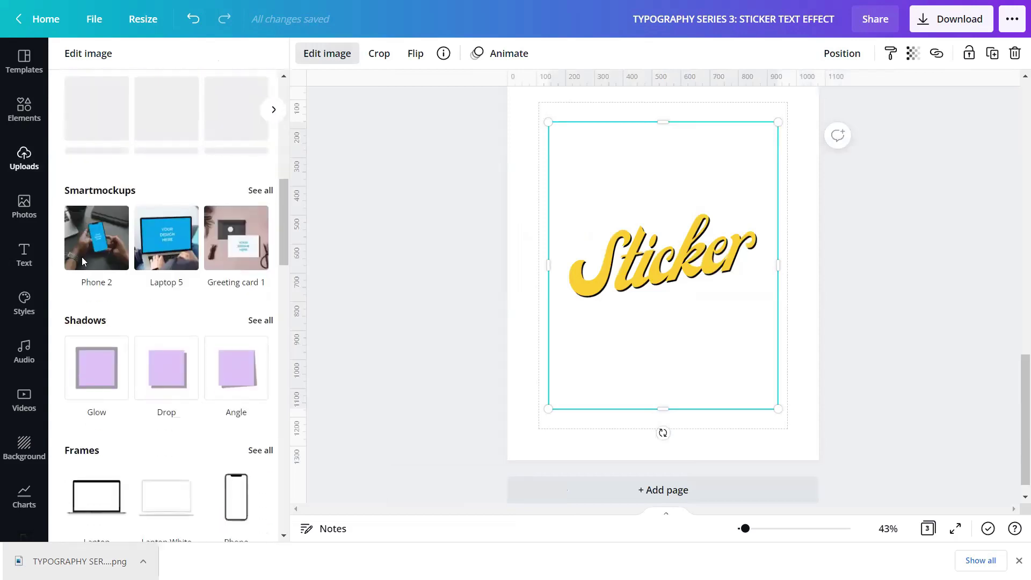
pyautogui.click(260, 321)
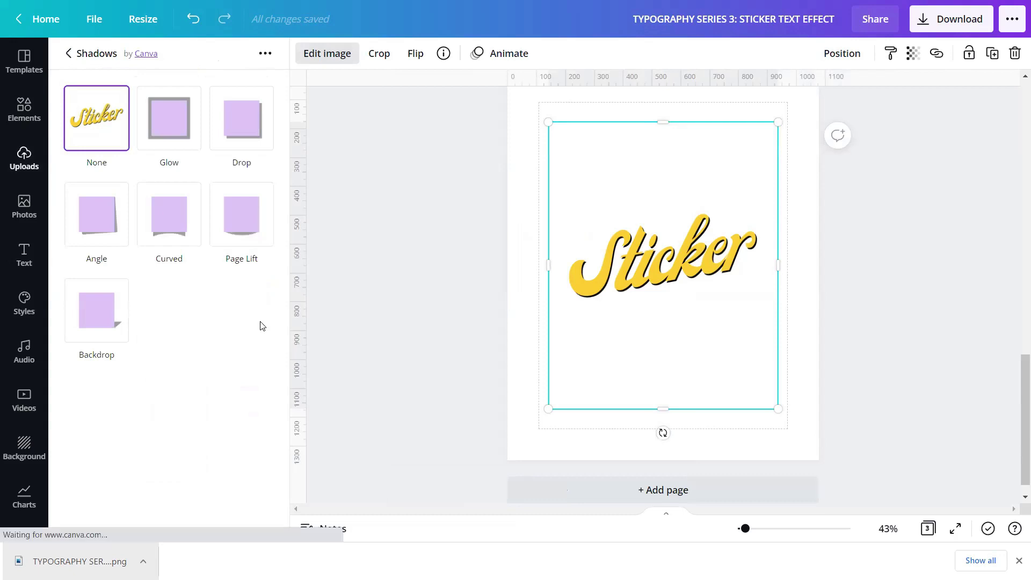
pyautogui.click(165, 132)
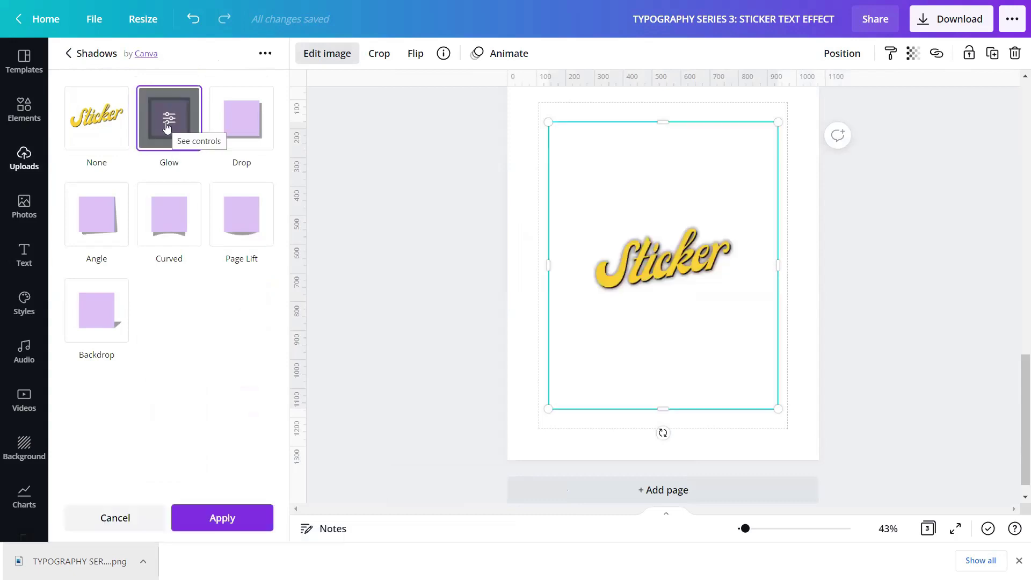
# Set the glow to size 7, transparency 100, blur 0 and black, then apply
pyautogui.click(167, 126)
pyautogui.click(259, 94)
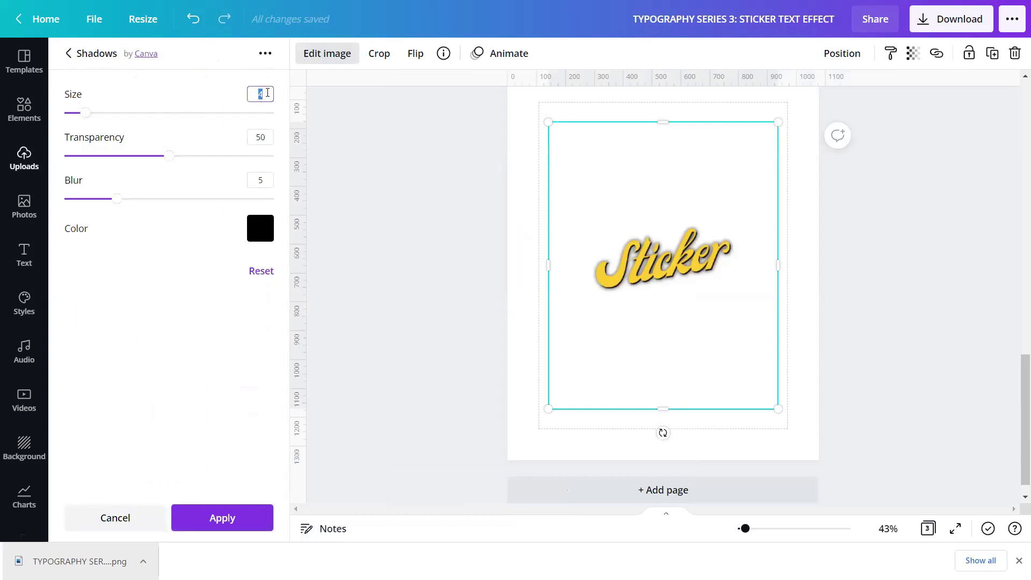
pyautogui.write('7')
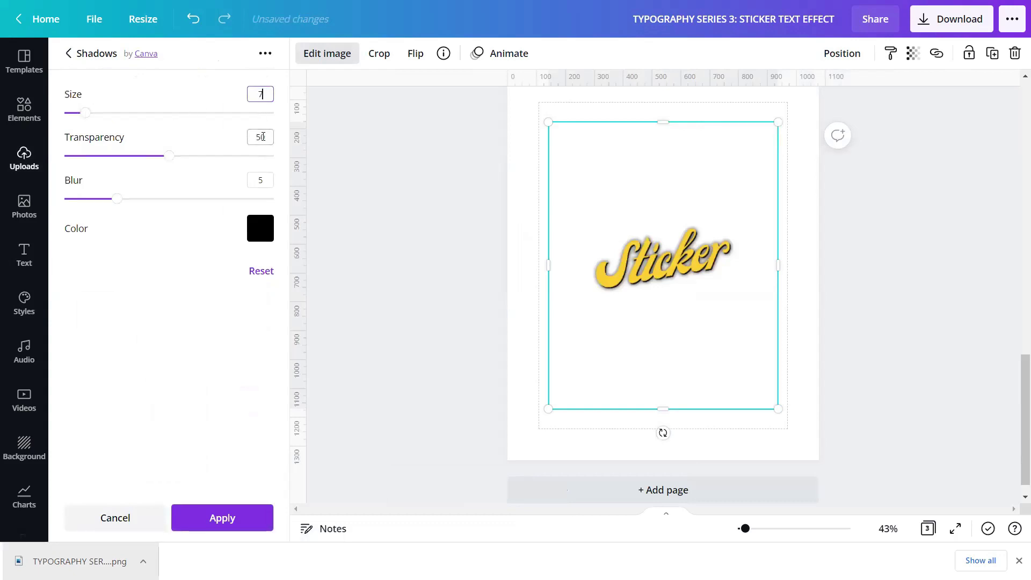
pyautogui.click(267, 137)
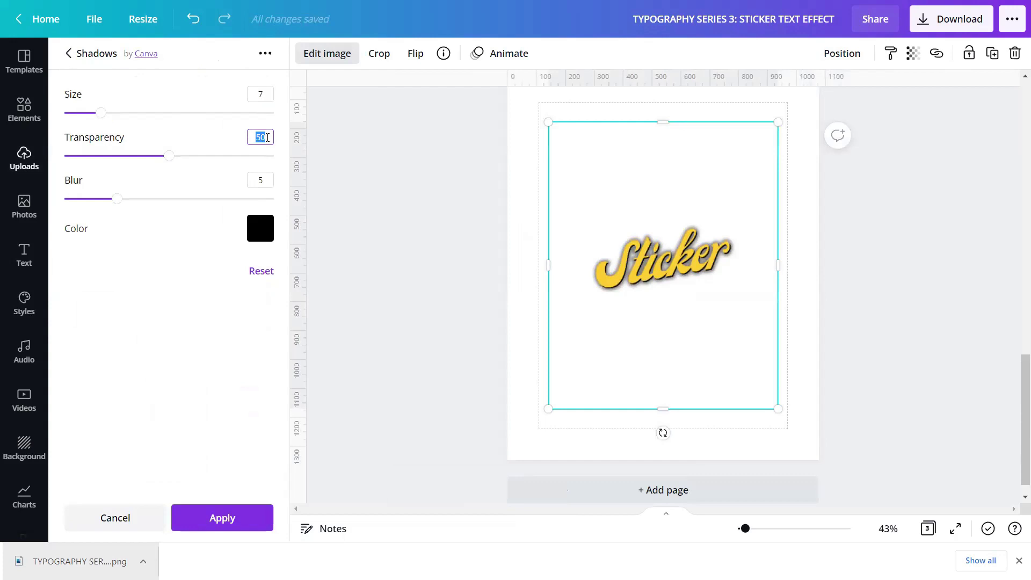
pyautogui.write('100')
pyautogui.click(267, 183)
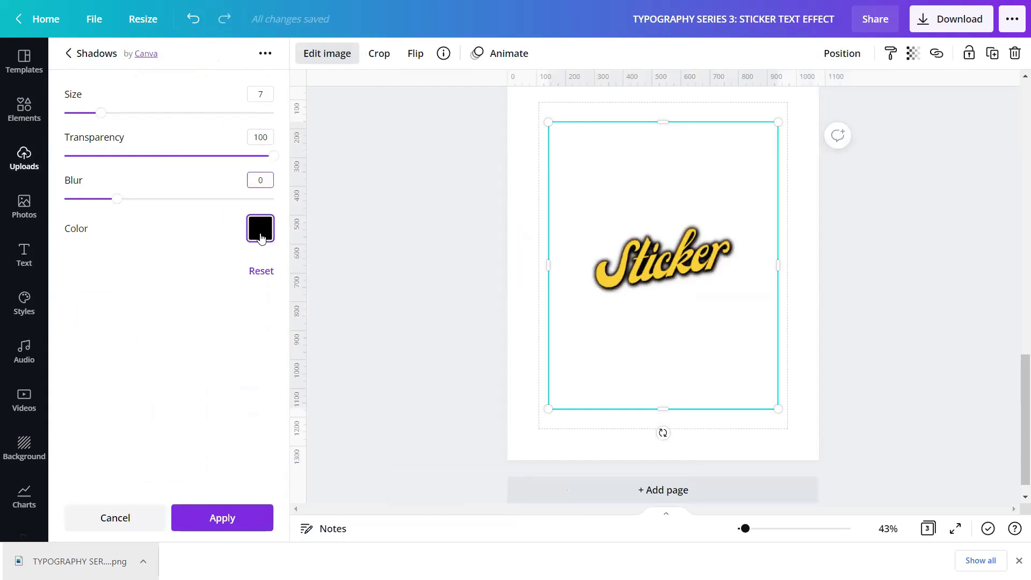
pyautogui.click(261, 230)
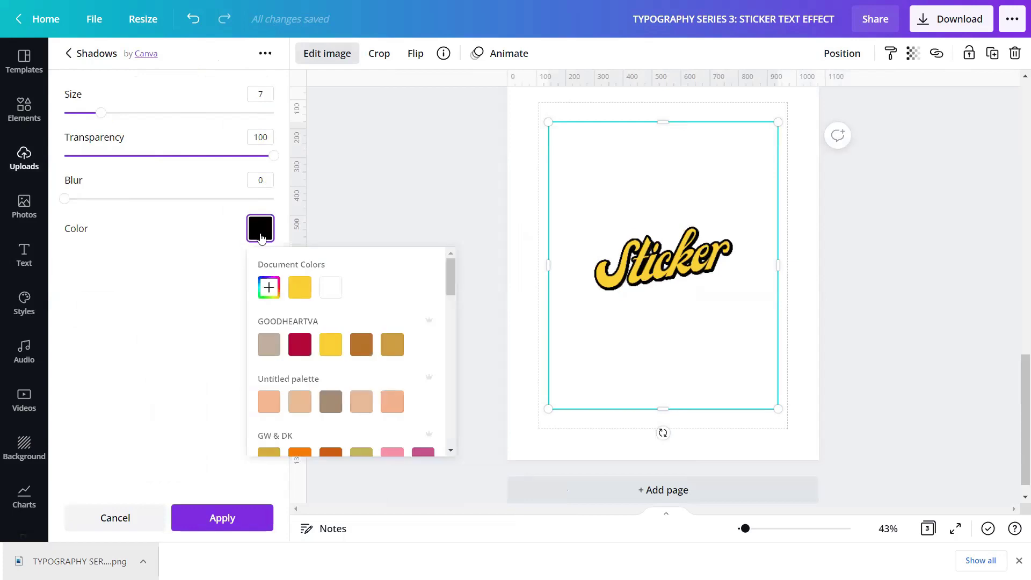
pyautogui.scroll(-3, 321, 300)
pyautogui.scroll(-3, 321, 300)
pyautogui.scroll(-2, 322, 306)
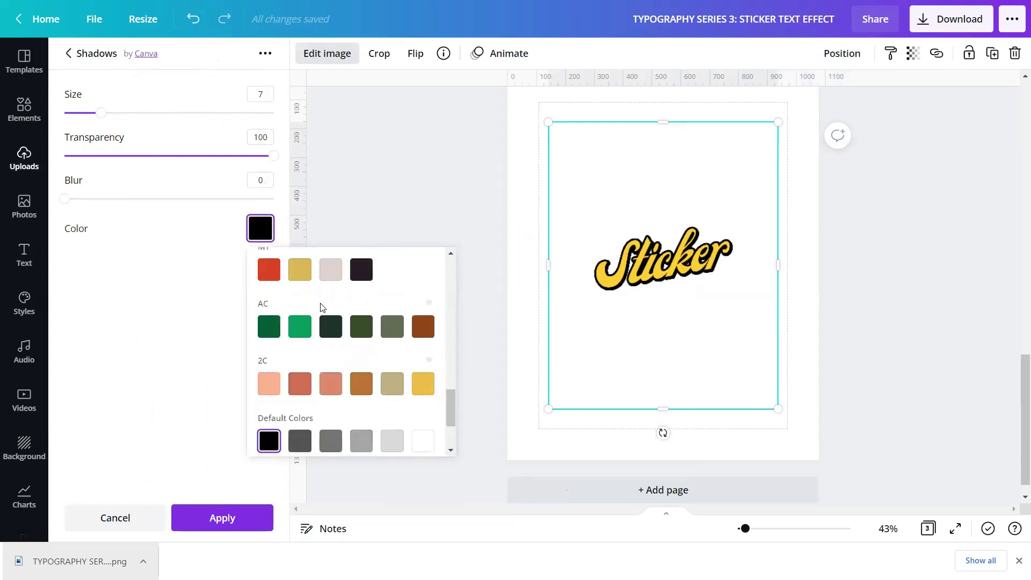
pyautogui.scroll(-2, 321, 307)
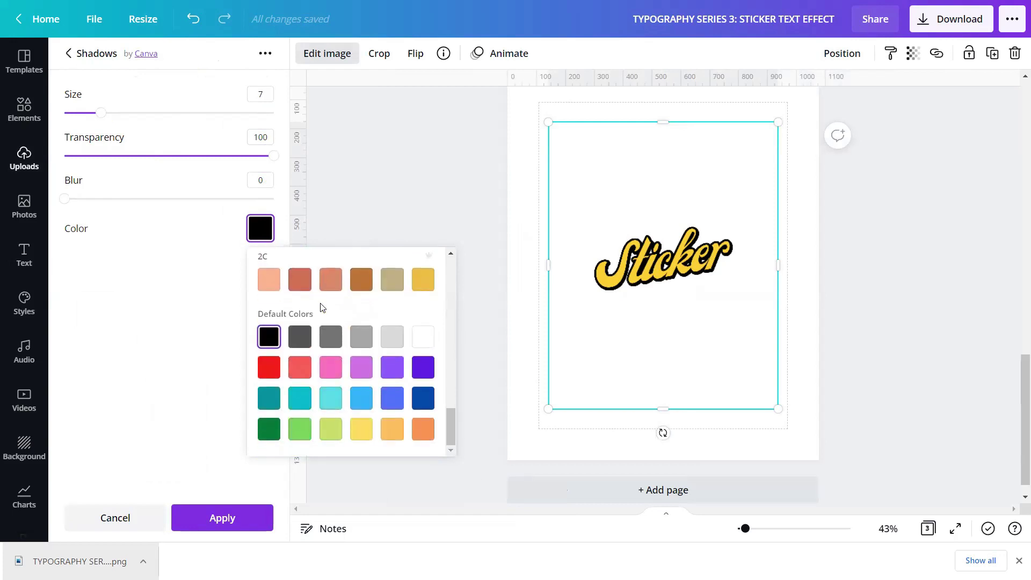
pyautogui.click(189, 280)
pyautogui.click(220, 517)
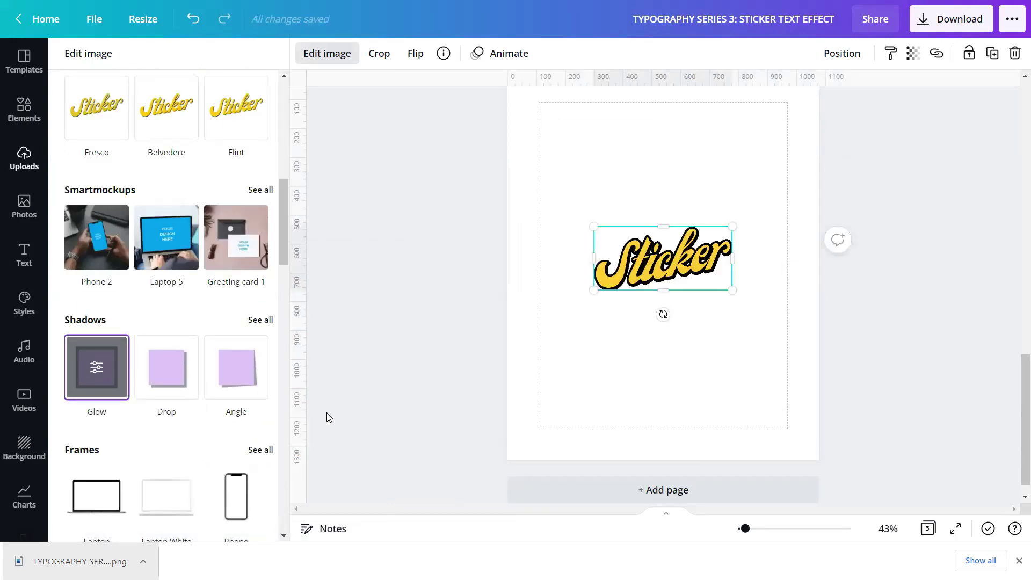
# Reapply the Glow shadow style to the Sticker image
pyautogui.click(355, 397)
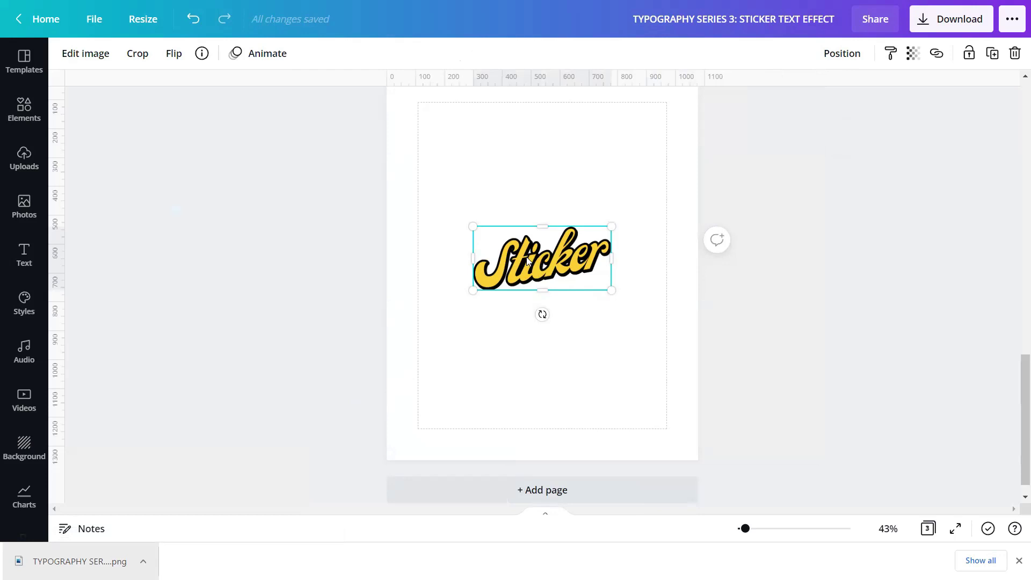
pyautogui.click(79, 54)
pyautogui.scroll(-1, 132, 268)
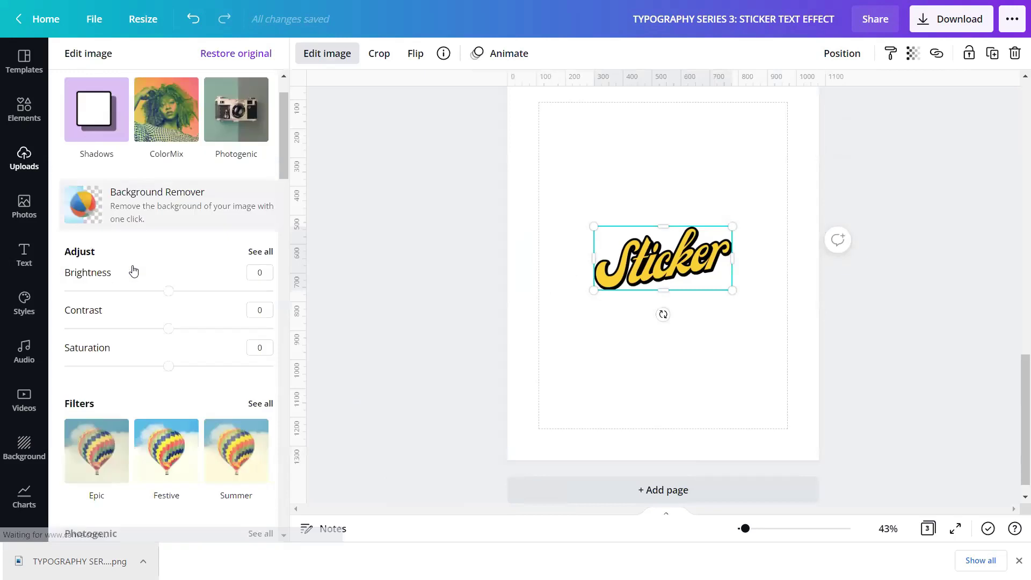
pyautogui.scroll(-5, 134, 270)
pyautogui.scroll(-2, 134, 270)
pyautogui.scroll(-2, 225, 277)
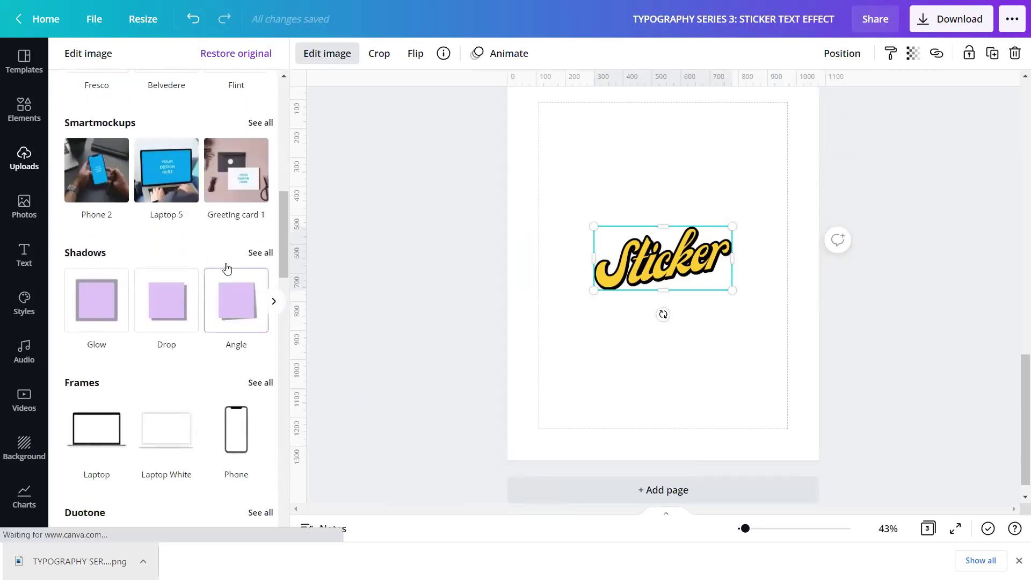
pyautogui.click(259, 252)
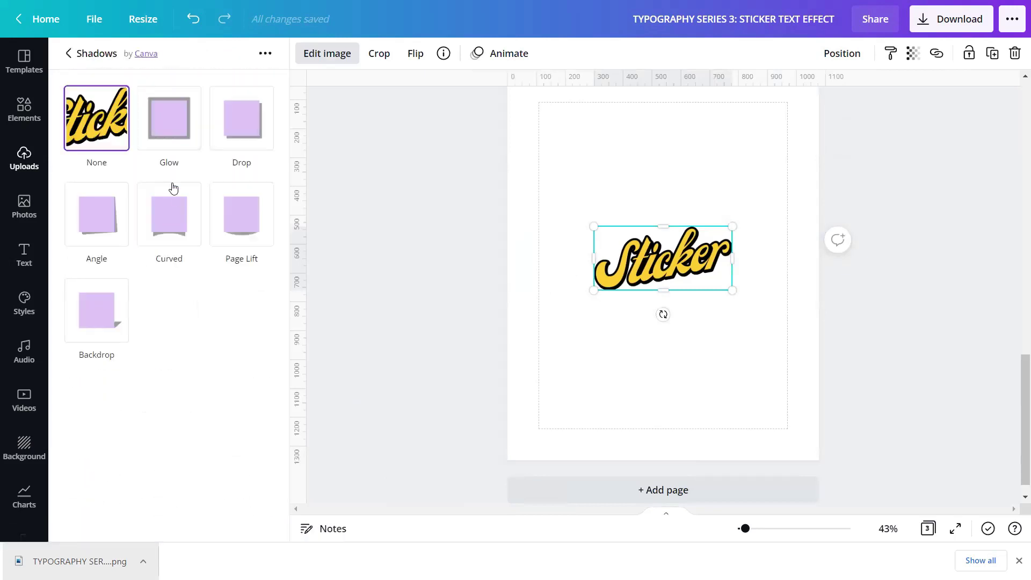
pyautogui.click(172, 131)
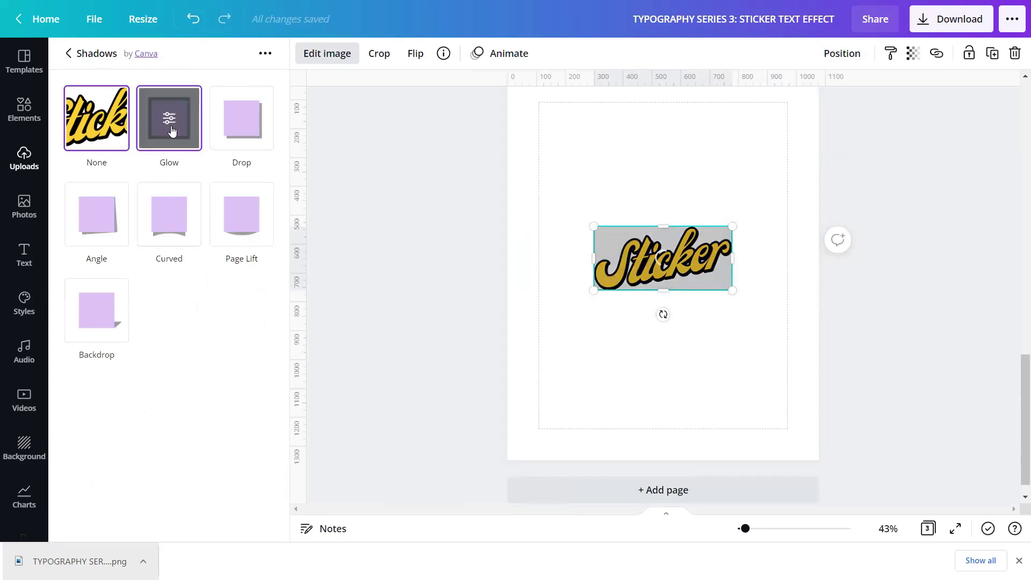
# Set the glow size 7, transparency 100 and blur 0
pyautogui.click(169, 121)
pyautogui.doubleClick(267, 98)
pyautogui.write('7')
pyautogui.doubleClick(272, 138)
pyautogui.write('100')
pyautogui.doubleClick(266, 183)
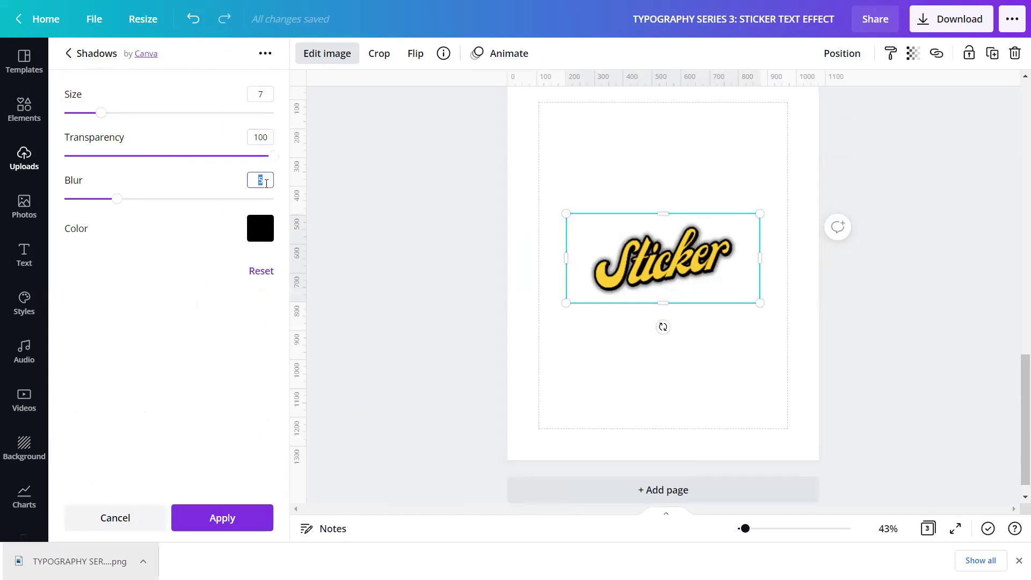
pyautogui.write('0')
# Change the glow colour to the teal swatch and apply it
pyautogui.click(260, 237)
pyautogui.scroll(-2, 323, 331)
pyautogui.scroll(-3, 324, 332)
pyautogui.scroll(-2, 324, 331)
pyautogui.scroll(-2, 324, 332)
pyautogui.scroll(-1, 325, 334)
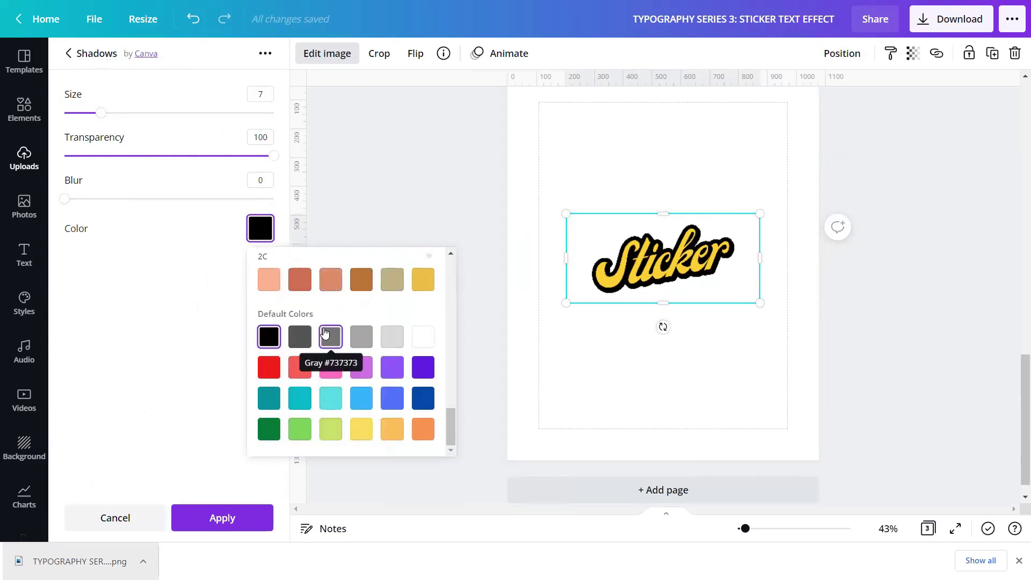
pyautogui.click(304, 398)
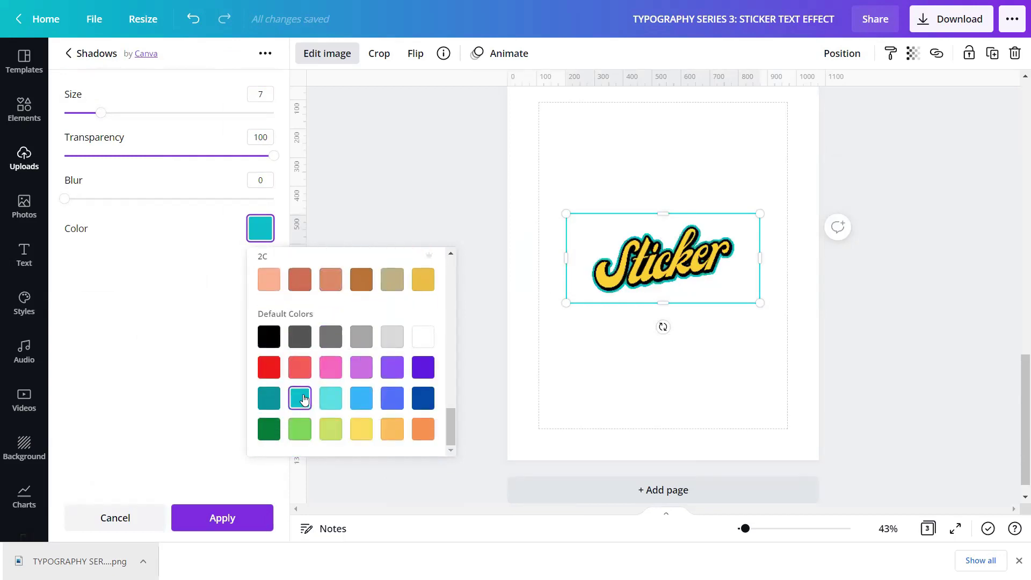
pyautogui.click(222, 517)
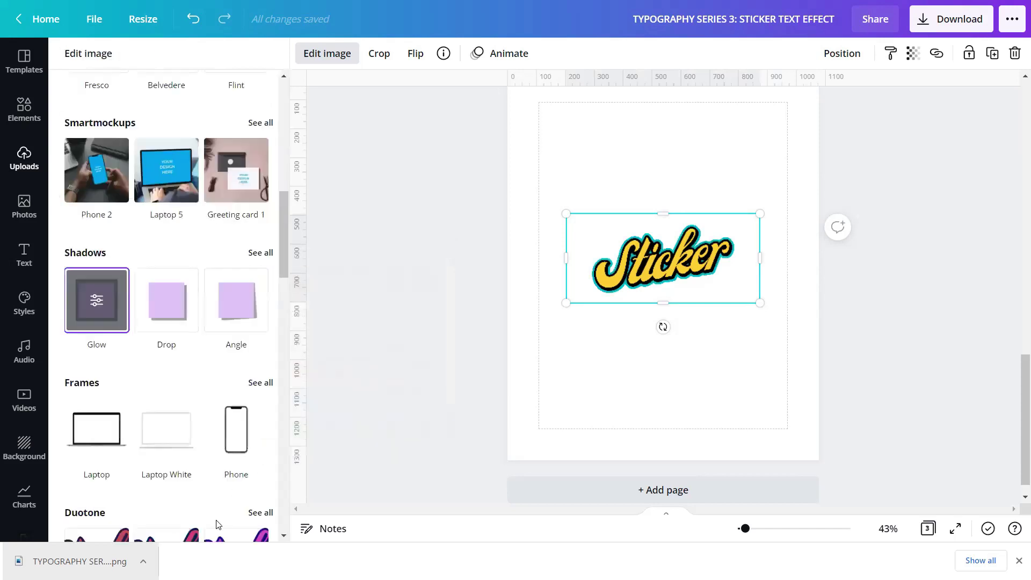
pyautogui.click(358, 359)
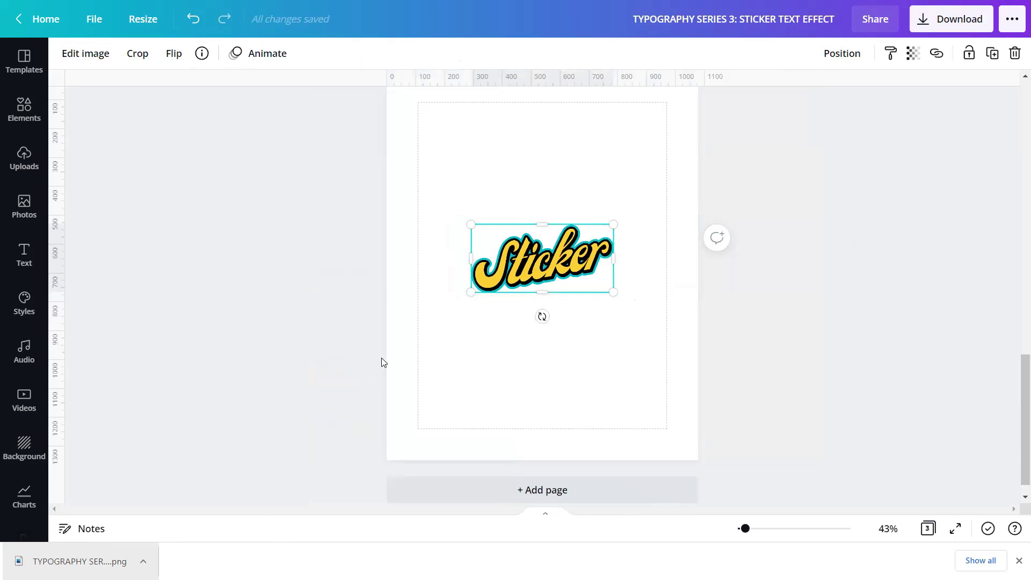
# Zoom in to about 144% on the Sticker image and reselect it
pyautogui.click(526, 368)
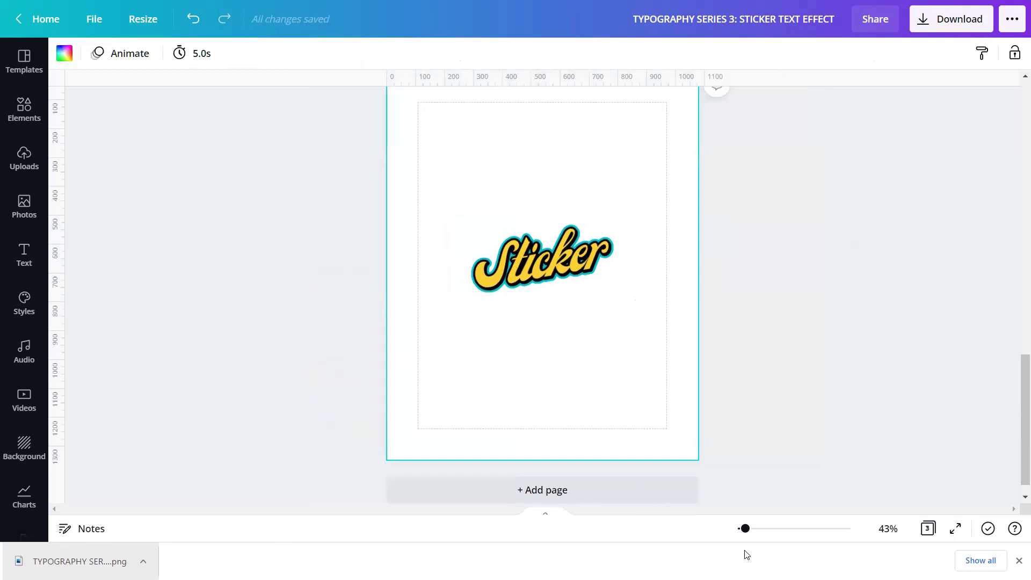
pyautogui.moveTo(746, 531); pyautogui.dragTo(769, 529)
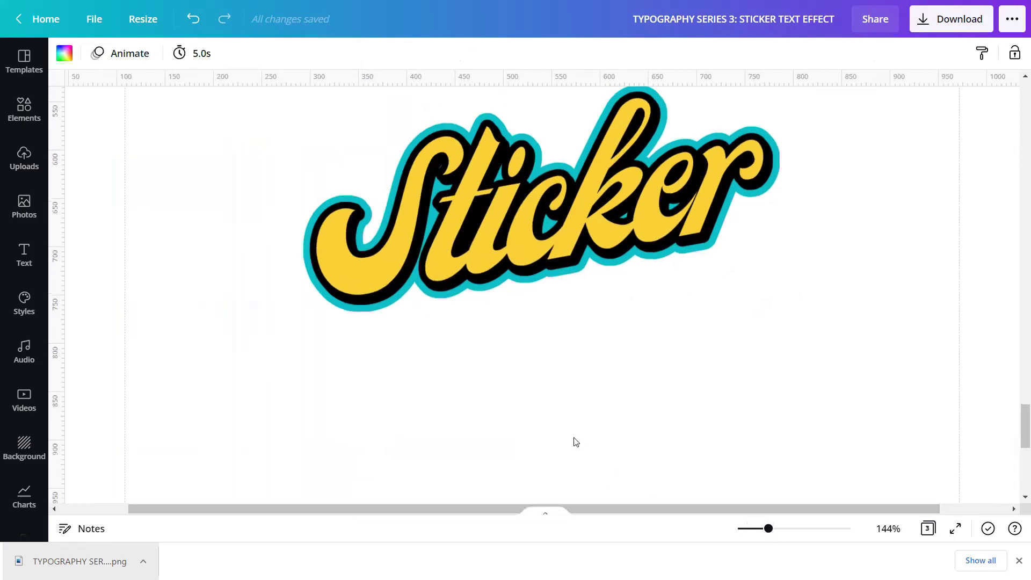
pyautogui.scroll(2, 575, 440)
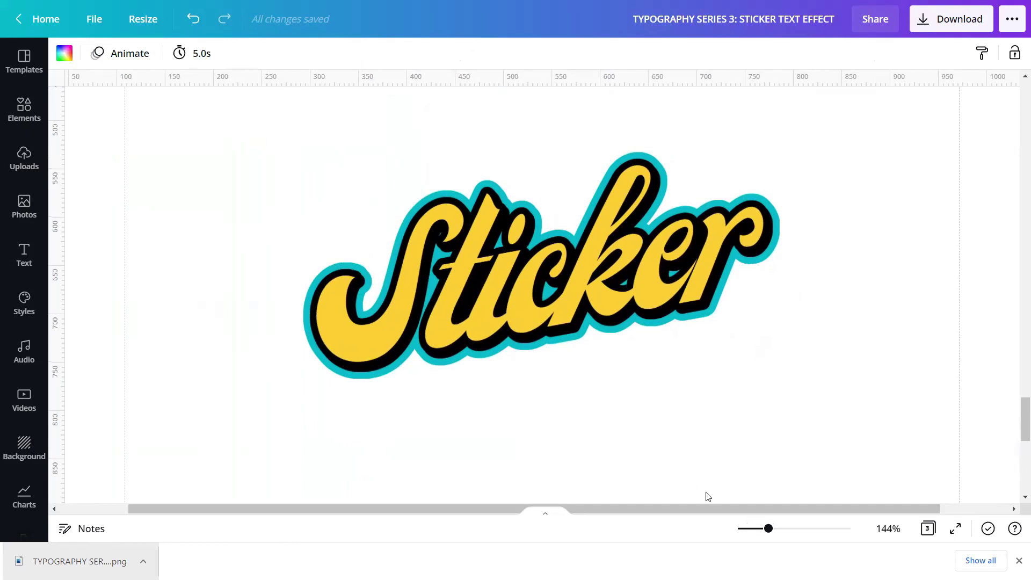
pyautogui.click(768, 529)
pyautogui.click(552, 304)
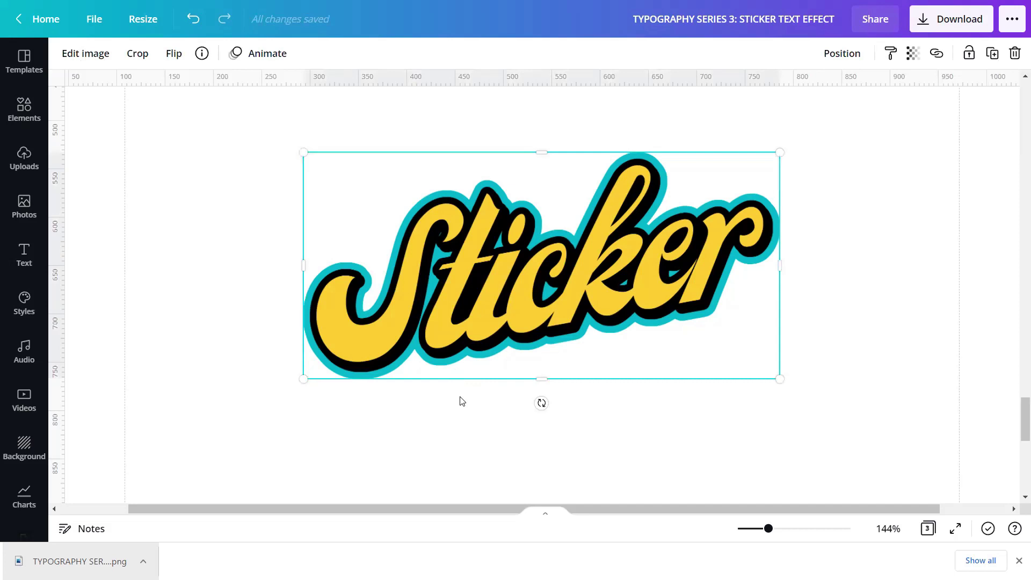
# Apply a Curved shadow beneath the Sticker image
pyautogui.click(83, 56)
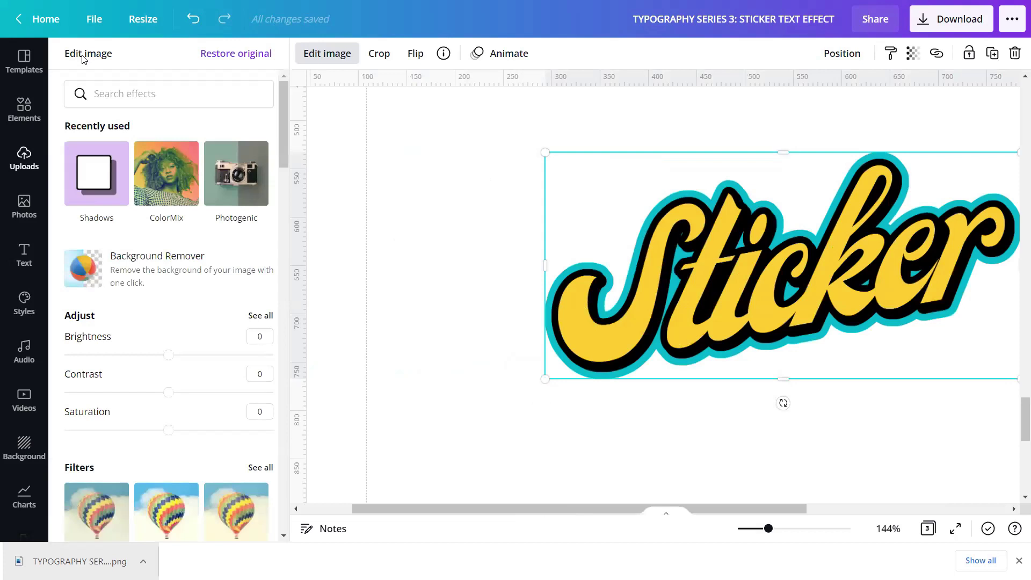
pyautogui.scroll(-2, 70, 317)
pyautogui.scroll(-2, 80, 398)
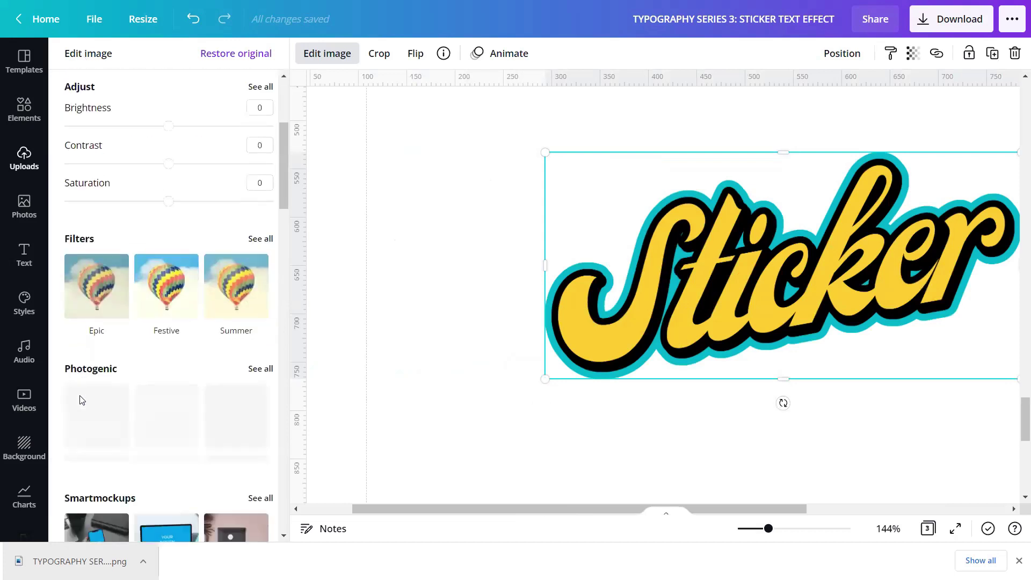
pyautogui.scroll(-3, 84, 398)
pyautogui.scroll(-2, 85, 397)
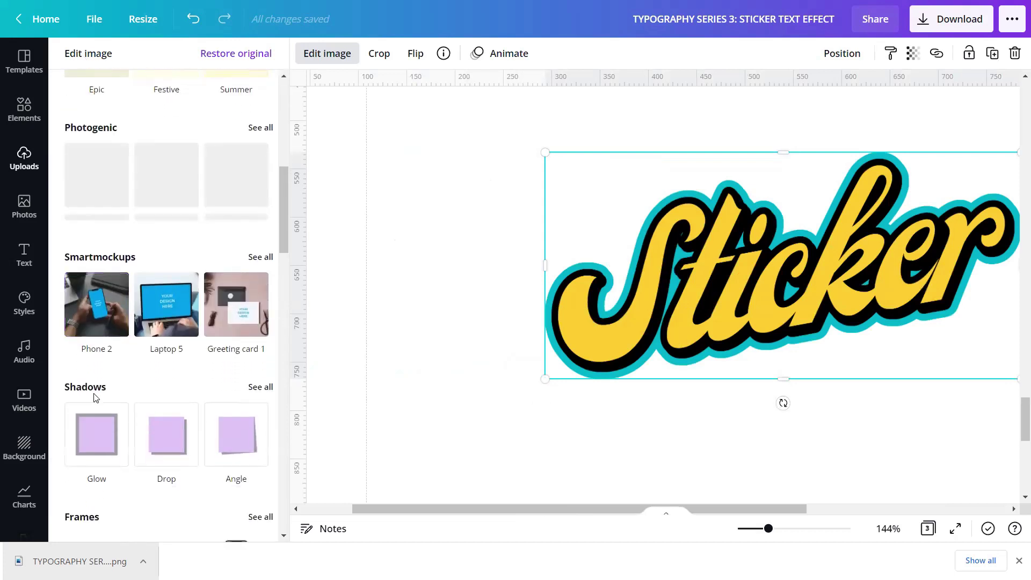
pyautogui.click(266, 388)
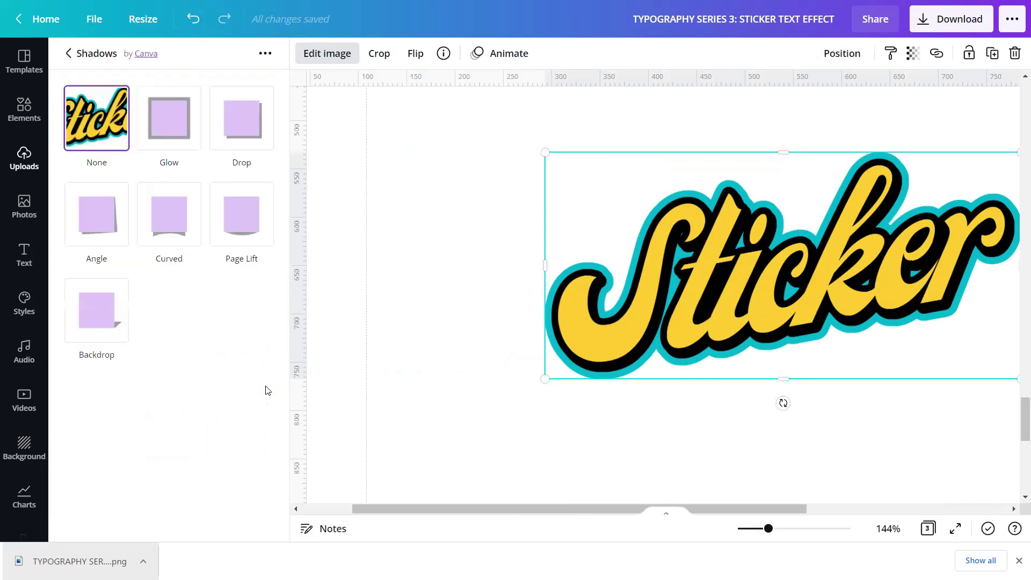
pyautogui.click(180, 227)
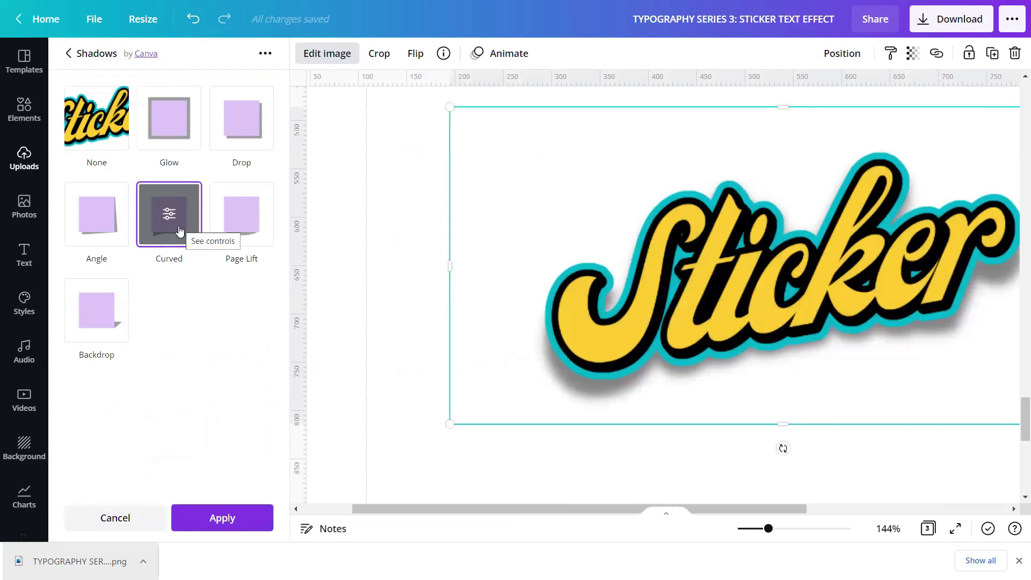
pyautogui.click(215, 521)
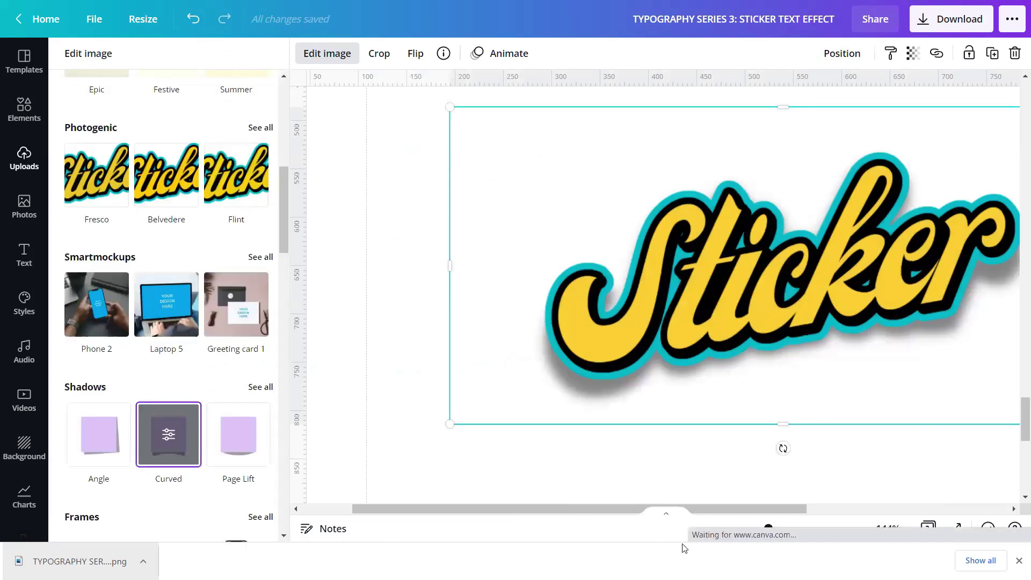
pyautogui.moveTo(794, 515); pyautogui.dragTo(841, 526)
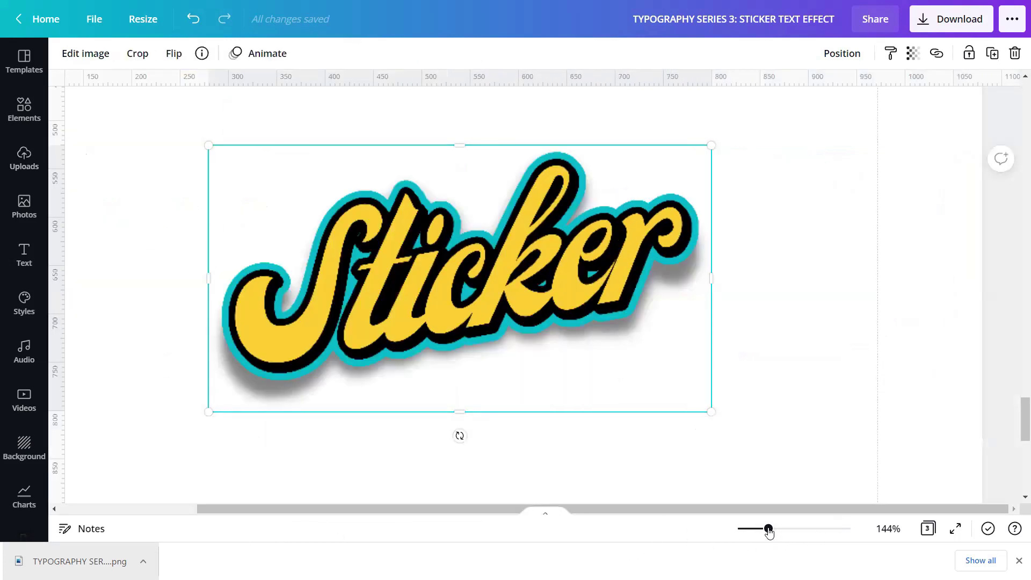
# Move the large rotated yellow Sticker text from page 2 onto page 3 above the image
pyautogui.moveTo(769, 530); pyautogui.dragTo(750, 540)
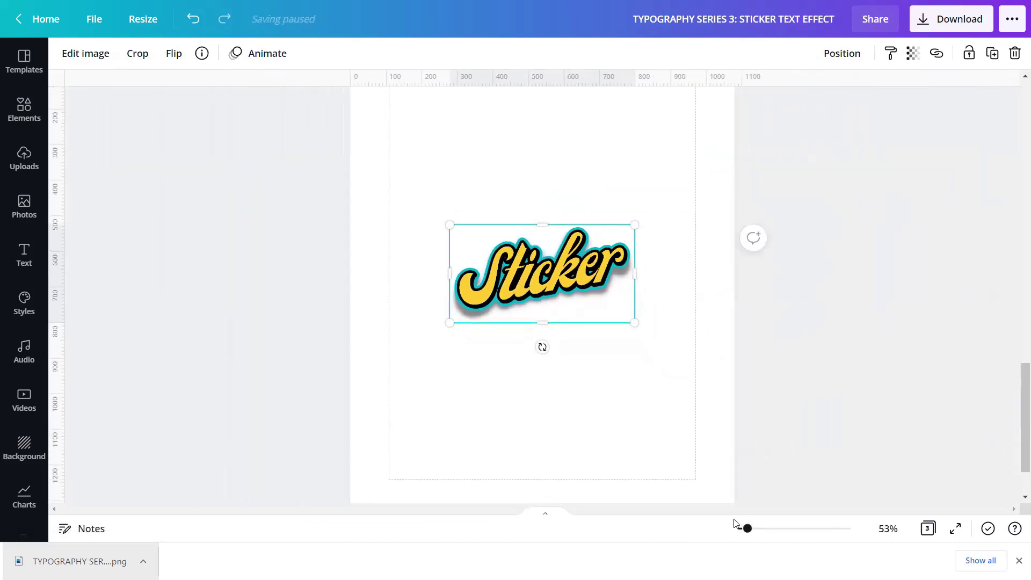
pyautogui.click(574, 435)
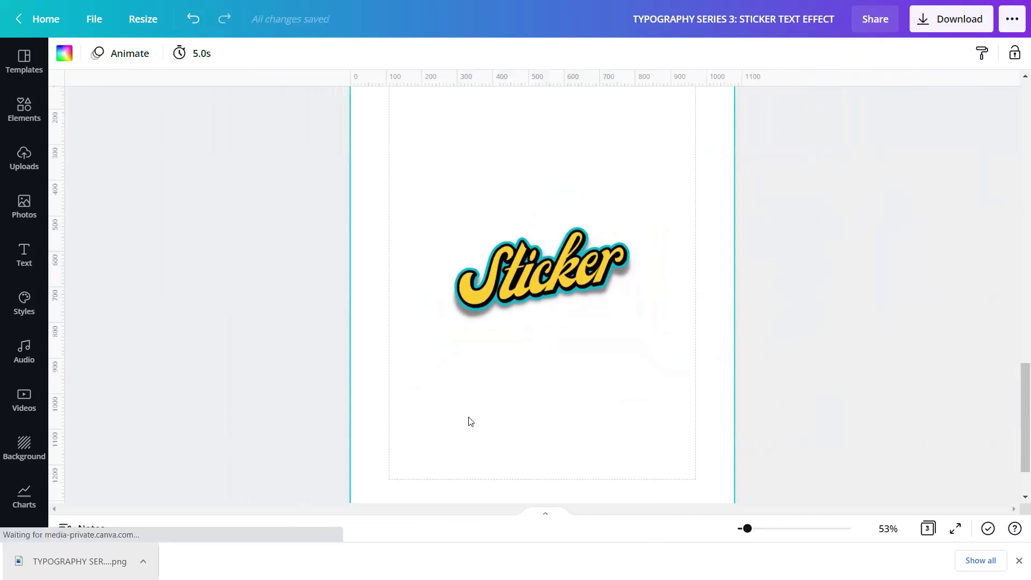
pyautogui.scroll(-10, 483, 424)
pyautogui.scroll(3, 490, 414)
pyautogui.click(530, 285)
pyautogui.moveTo(535, 344); pyautogui.dragTo(544, 464)
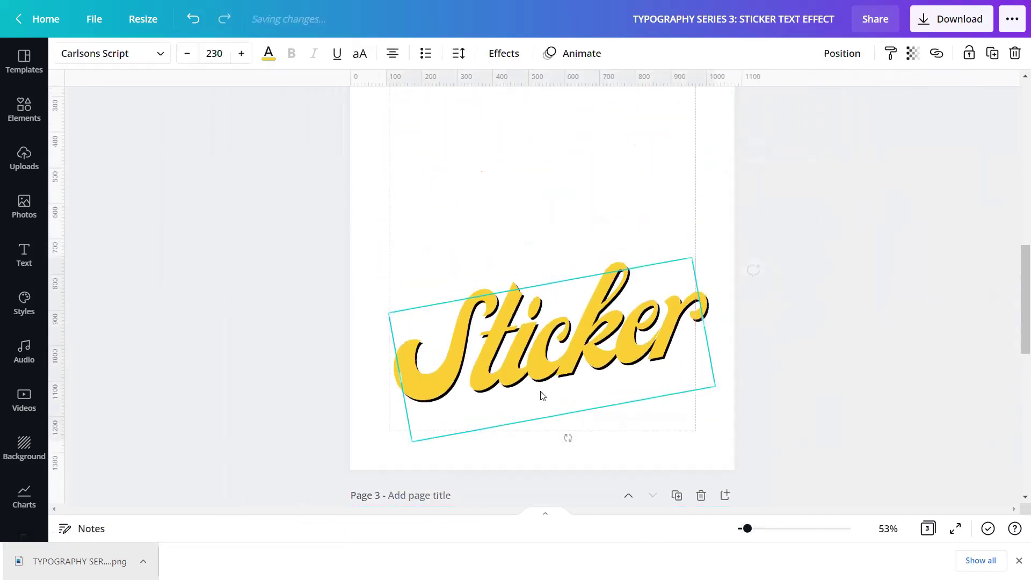
pyautogui.scroll(-3, 533, 222)
pyautogui.moveTo(529, 392); pyautogui.dragTo(530, 477)
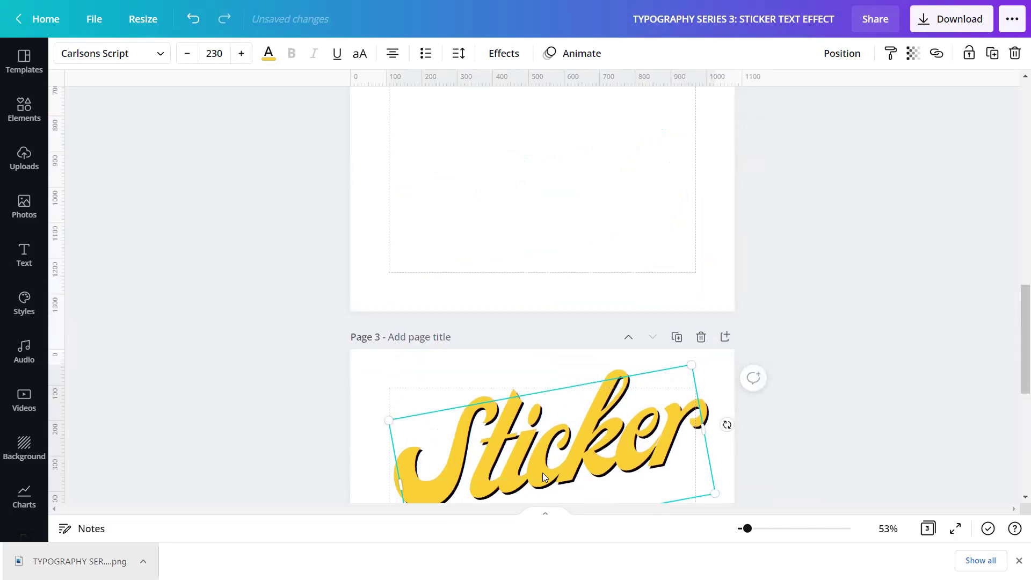
pyautogui.moveTo(543, 231); pyautogui.dragTo(537, 264)
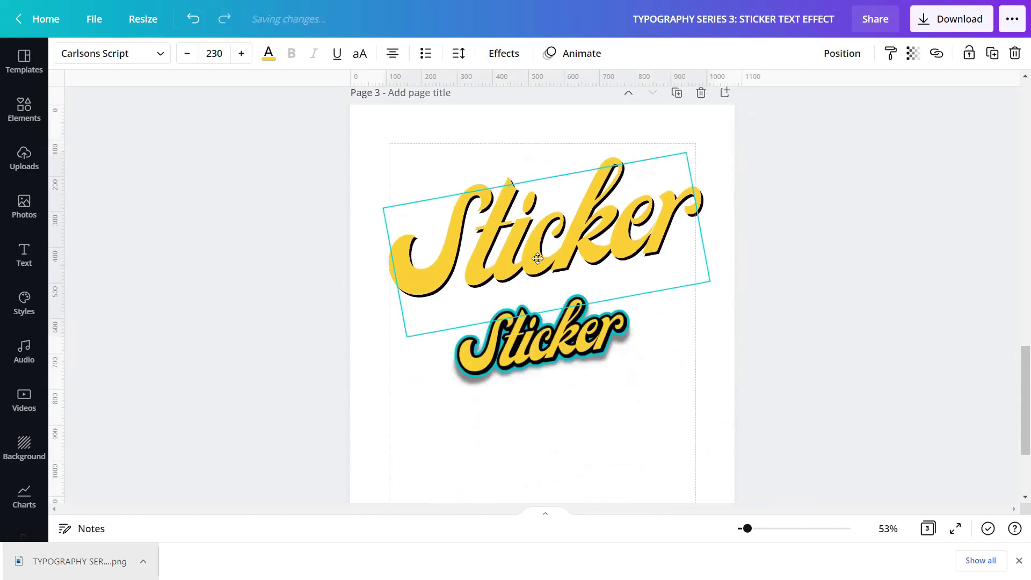
pyautogui.click(594, 449)
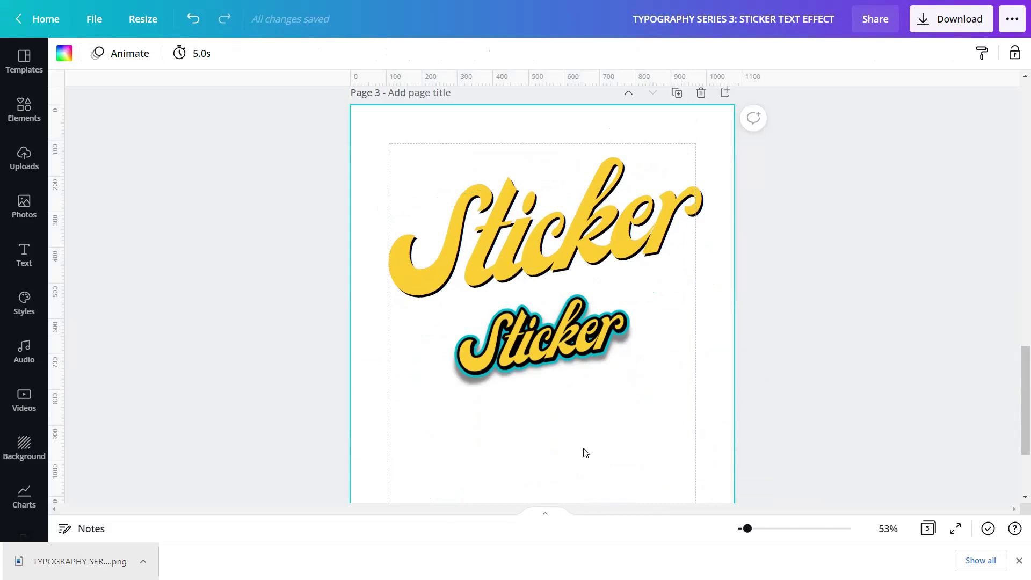
# Change the Sticker text's shadow colour to white
pyautogui.click(549, 249)
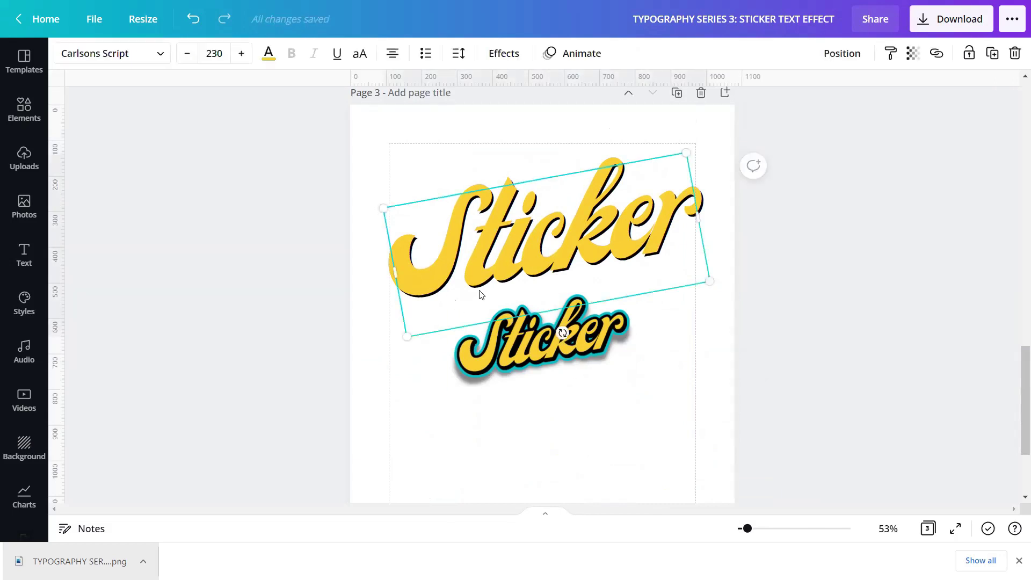
pyautogui.click(507, 55)
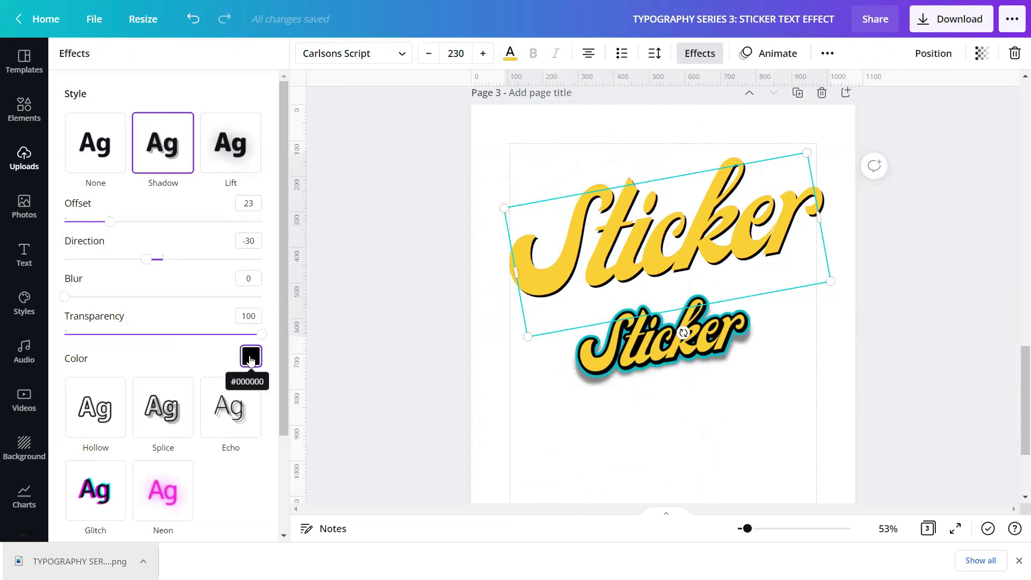
pyautogui.click(250, 357)
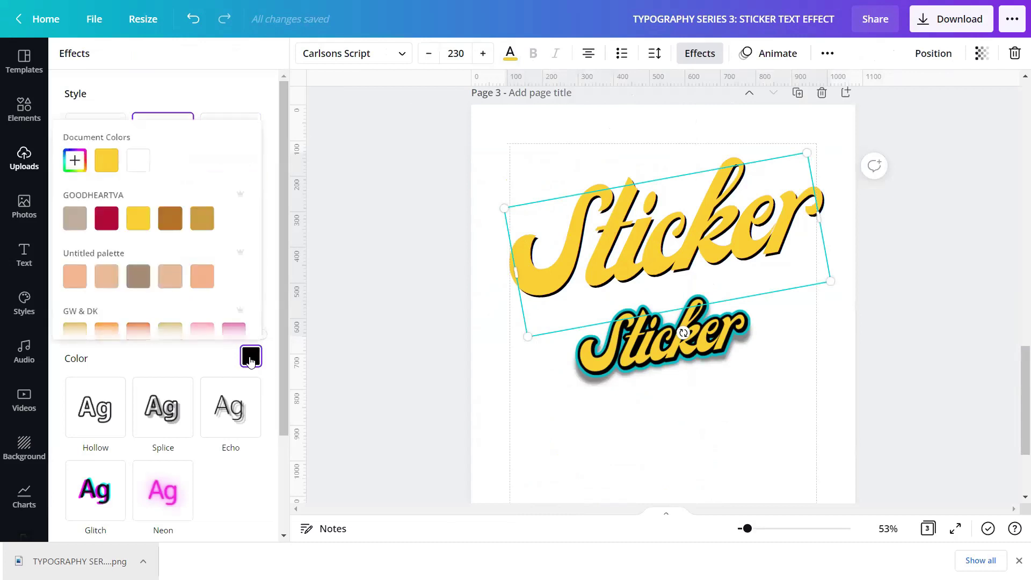
pyautogui.click(145, 163)
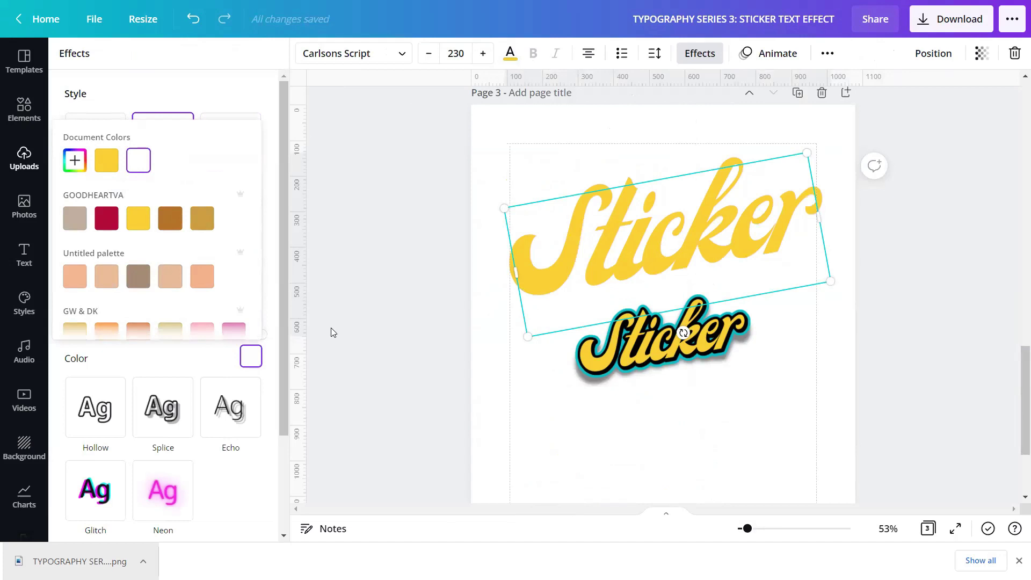
pyautogui.click(331, 330)
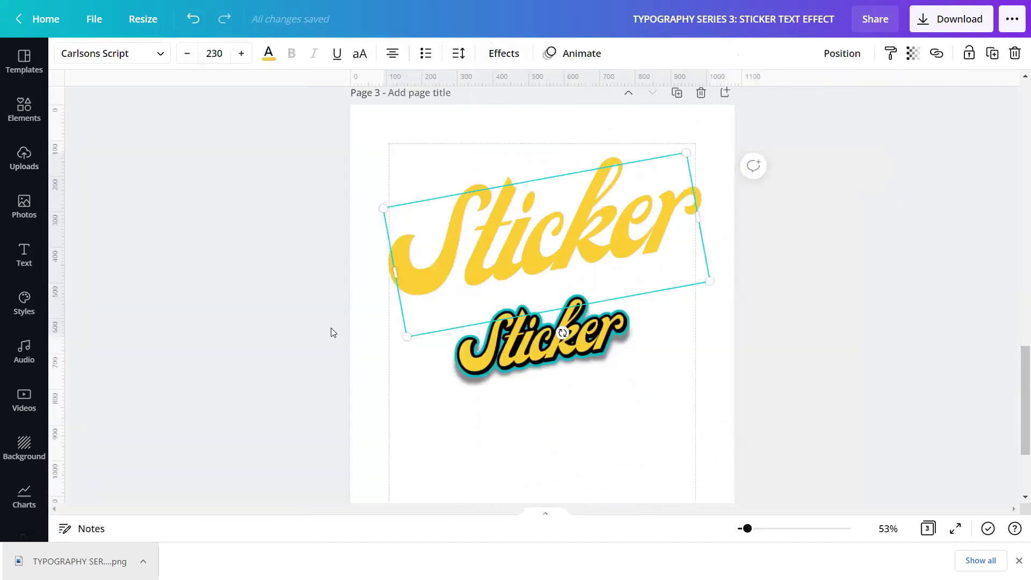
# Move the large Sticker text over the small sticker and shrink it to roughly match
pyautogui.click(535, 411)
pyautogui.moveTo(541, 220); pyautogui.dragTo(579, 289)
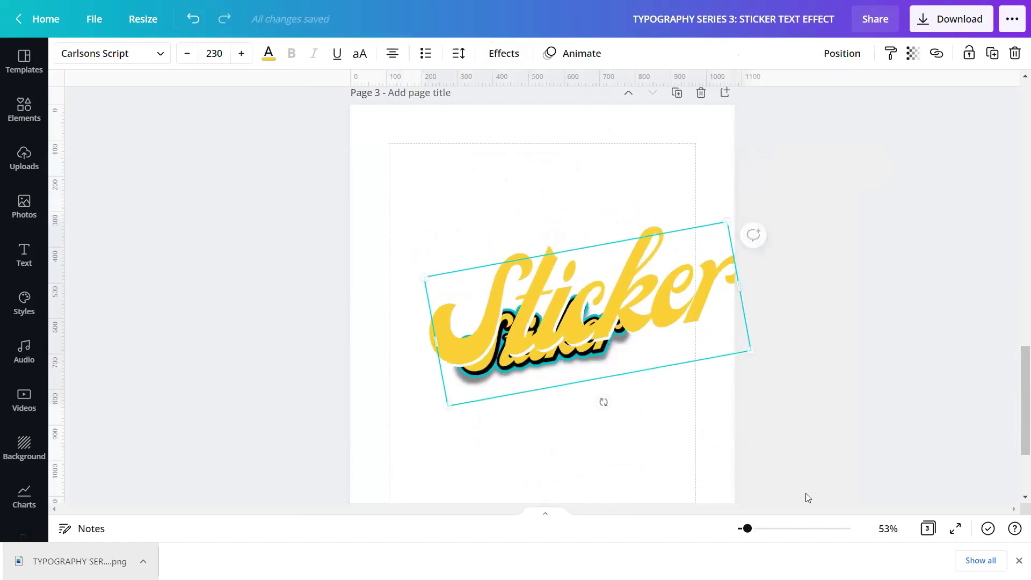
pyautogui.moveTo(727, 222); pyautogui.dragTo(639, 295)
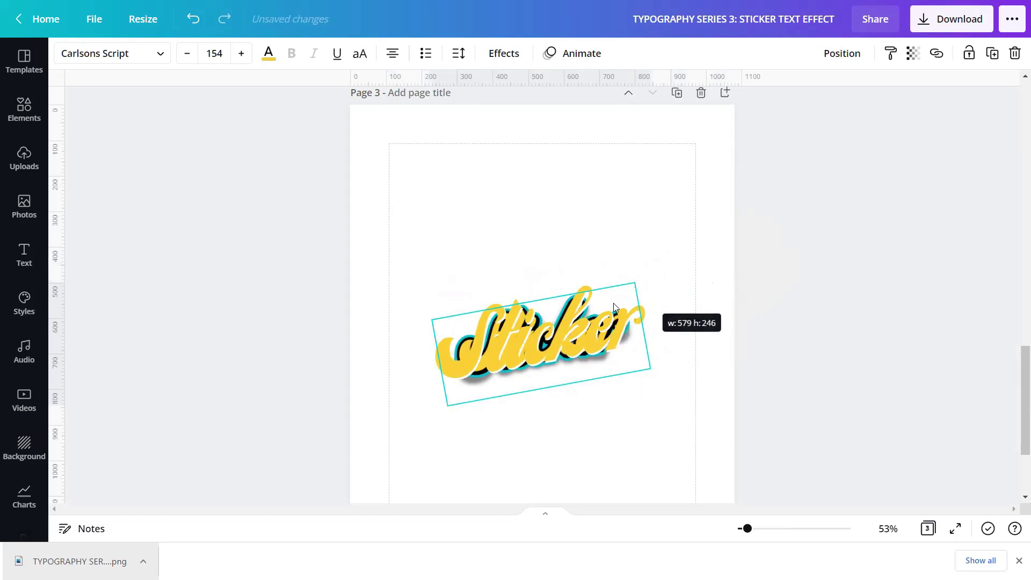
pyautogui.moveTo(532, 317); pyautogui.dragTo(542, 309)
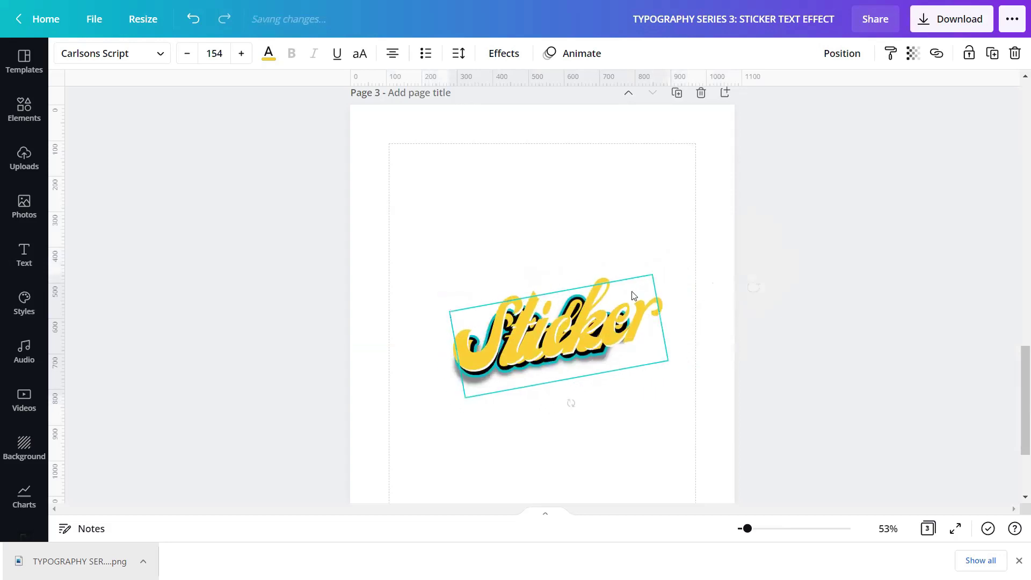
pyautogui.moveTo(654, 274); pyautogui.dragTo(636, 297)
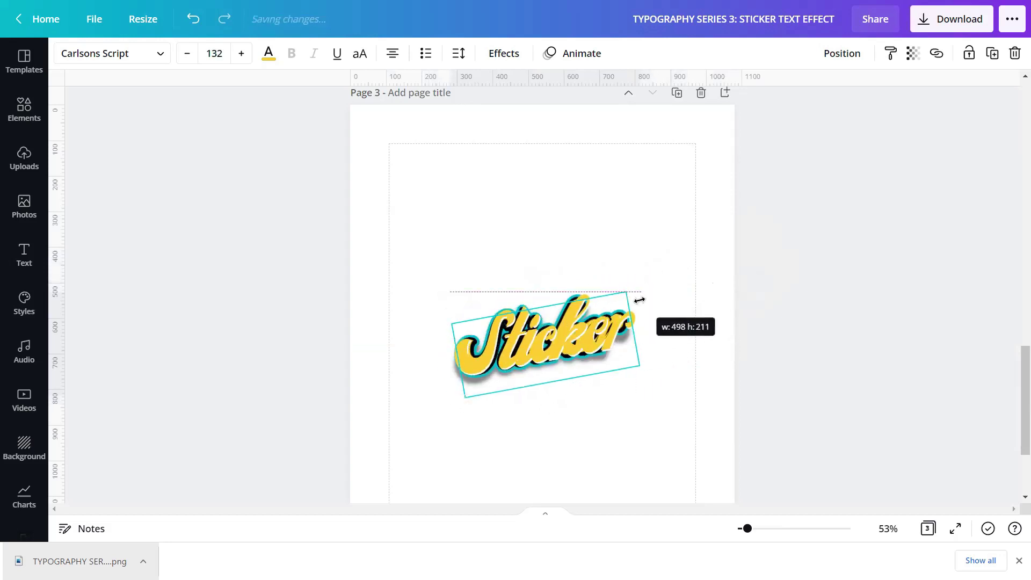
# Zoom in, align the Sticker text over the sticker image, and shrink it slightly more
pyautogui.moveTo(747, 528); pyautogui.dragTo(767, 531)
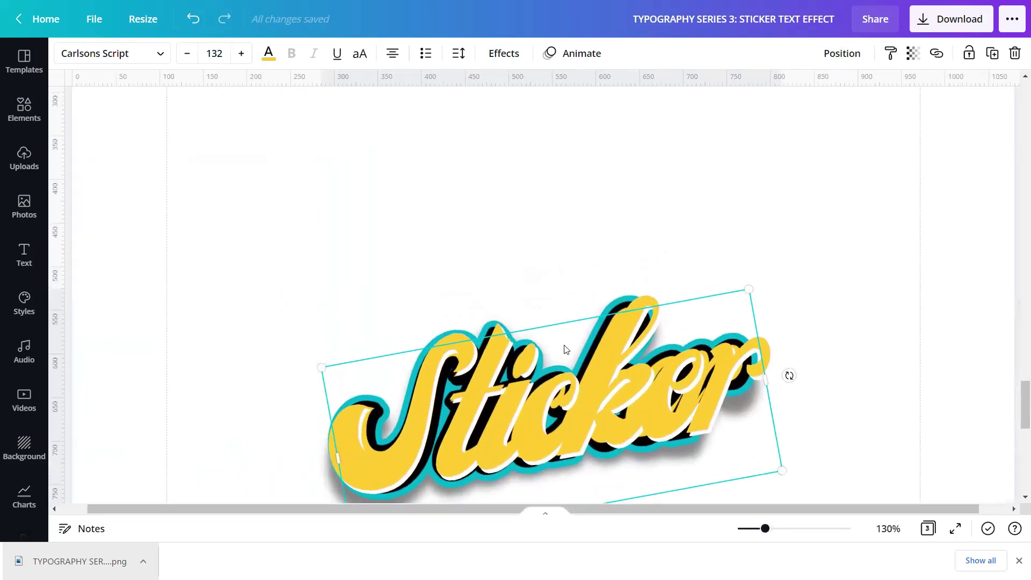
pyautogui.scroll(-4, 497, 236)
pyautogui.moveTo(515, 217); pyautogui.dragTo(504, 211)
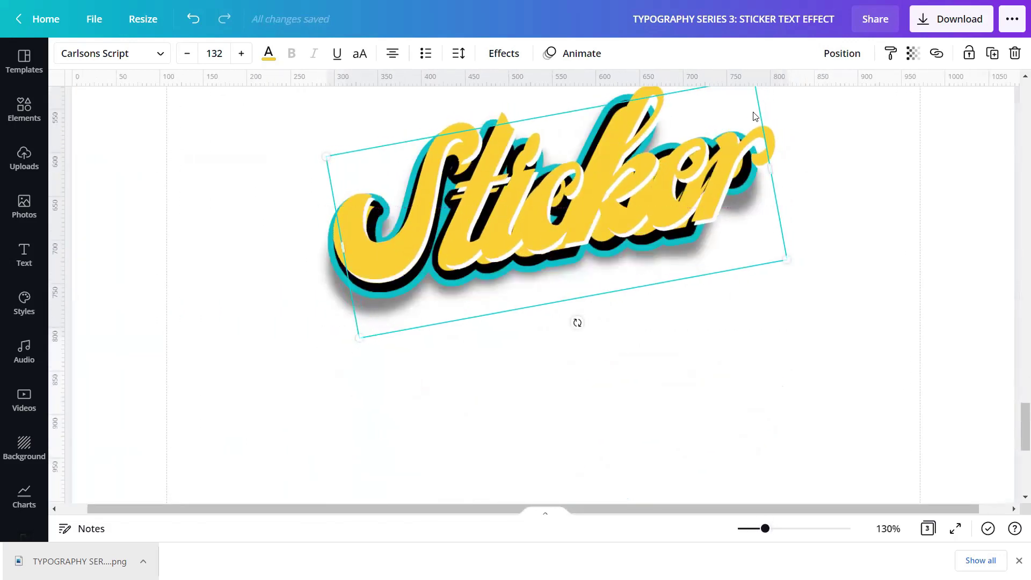
pyautogui.scroll(3, 755, 116)
pyautogui.moveTo(748, 213); pyautogui.dragTo(724, 231)
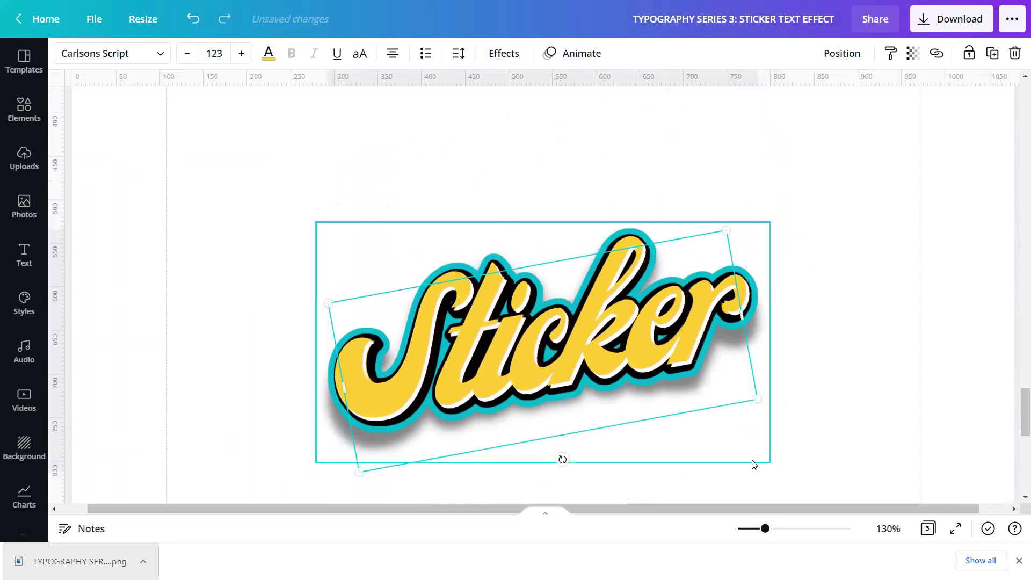
# Nudge the Sticker text up and left, shrink it to size 121, and zoom back out
pyautogui.moveTo(766, 528); pyautogui.dragTo(799, 546)
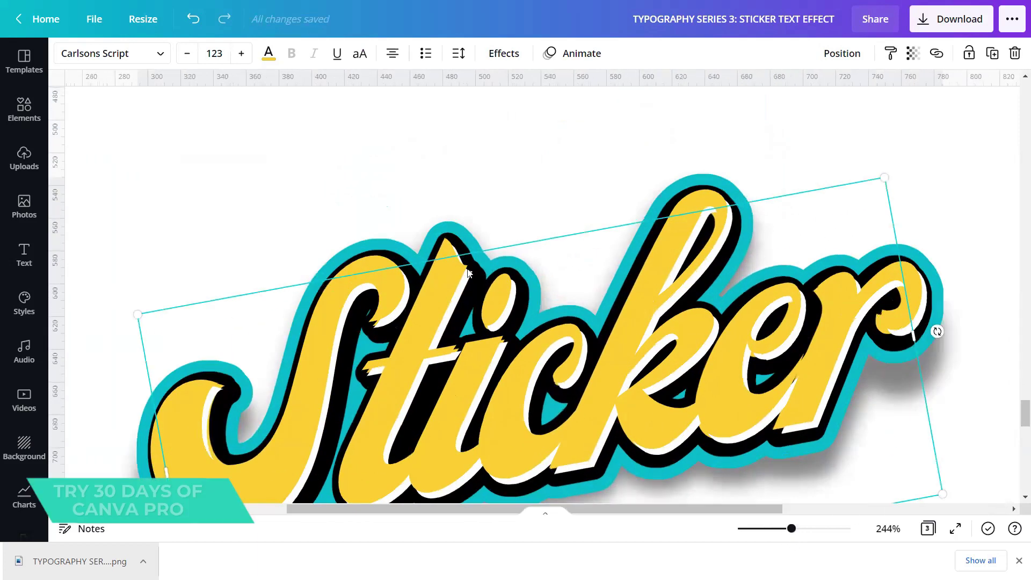
pyautogui.scroll(-3, 370, 200)
pyautogui.moveTo(333, 220); pyautogui.dragTo(327, 218)
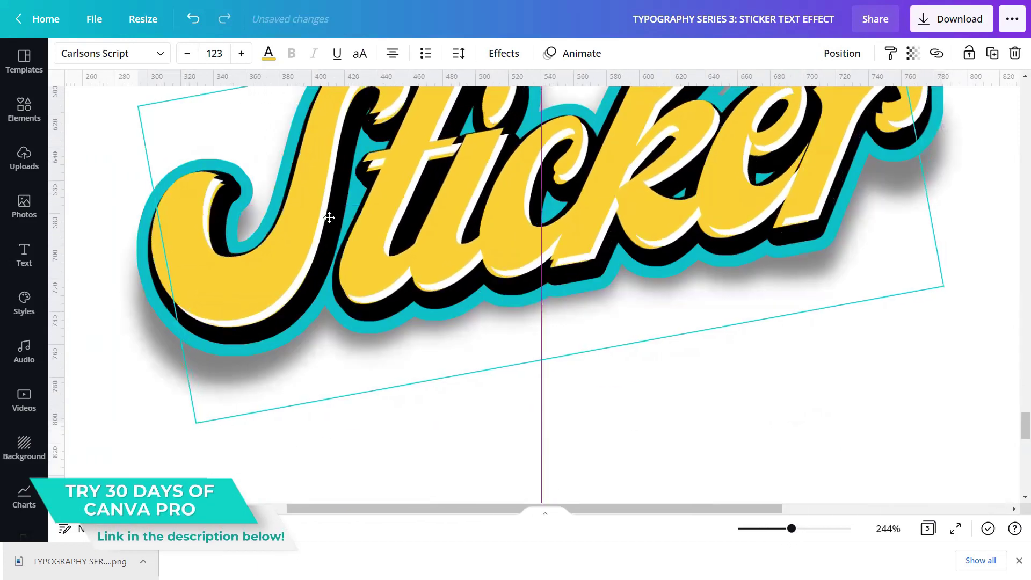
pyautogui.scroll(3, 866, 329)
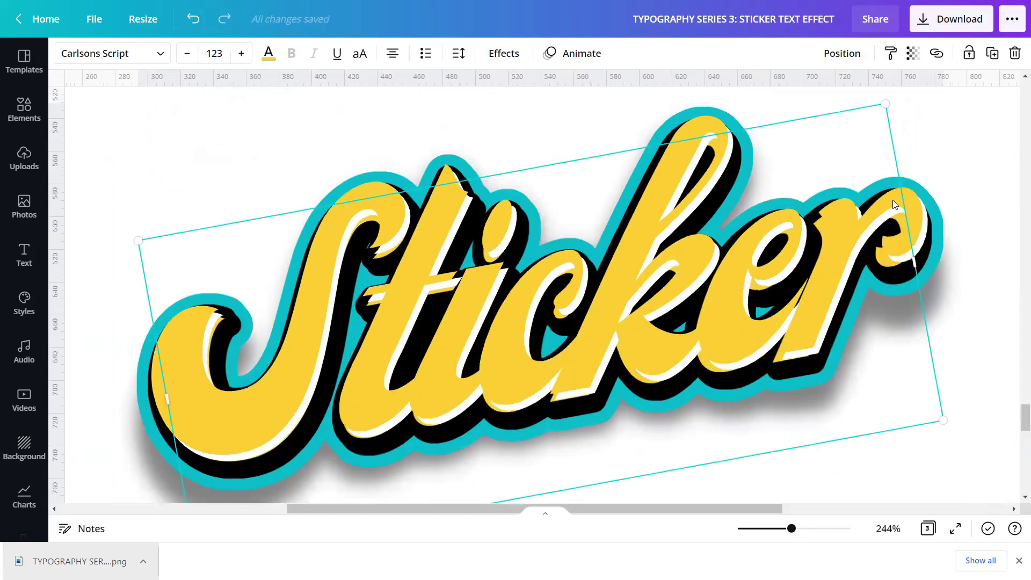
pyautogui.moveTo(888, 103); pyautogui.dragTo(876, 107)
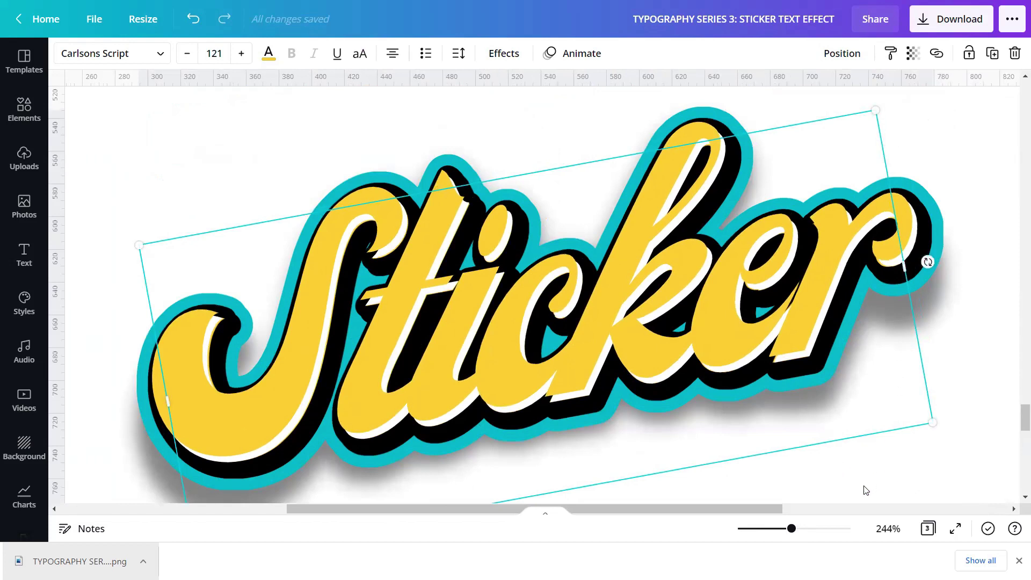
pyautogui.scroll(-1, 864, 477)
pyautogui.moveTo(789, 531); pyautogui.dragTo(759, 534)
pyautogui.click(863, 358)
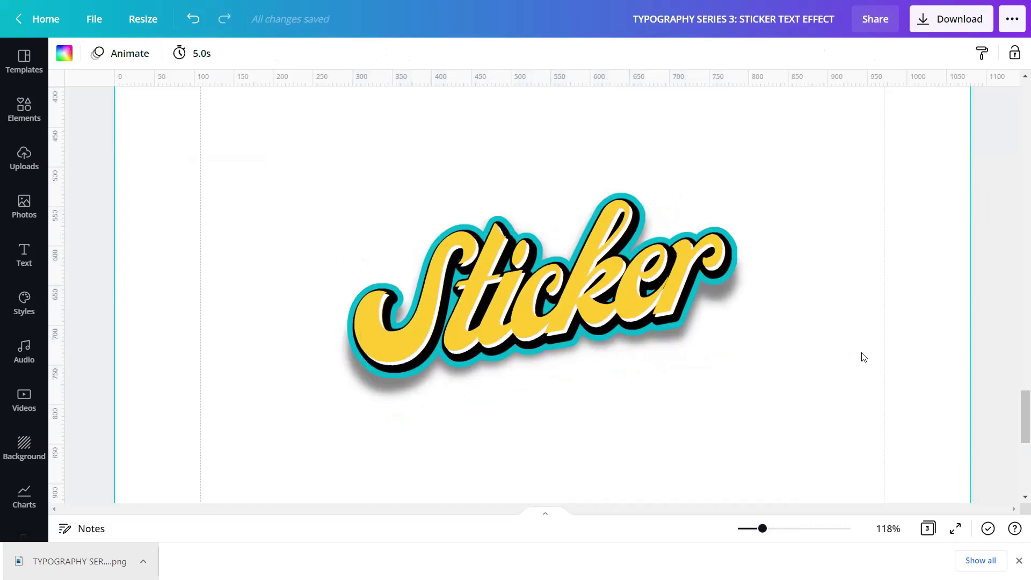
# Set the Sticker text's transparency to 80
pyautogui.click(561, 376)
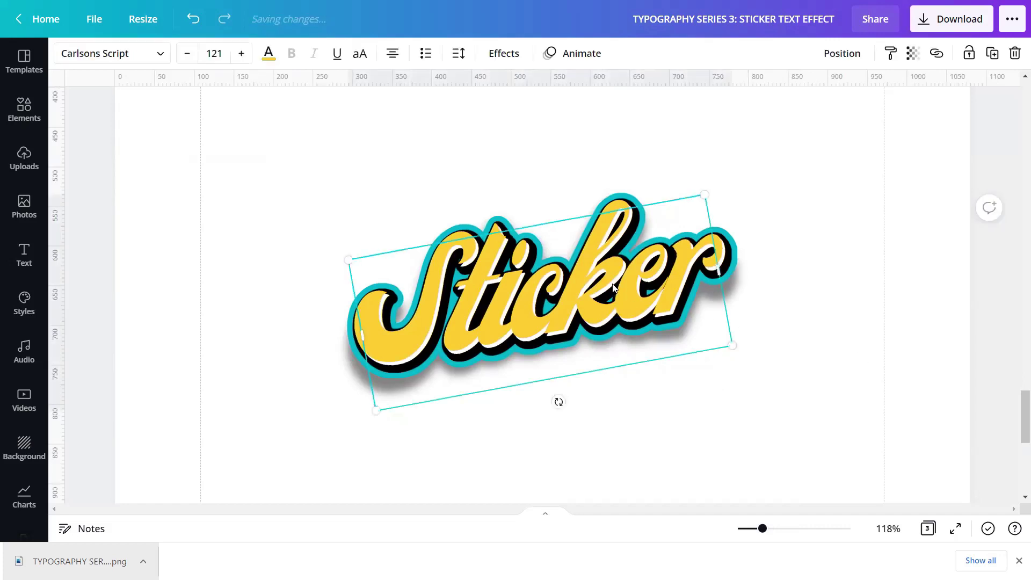
pyautogui.click(913, 53)
pyautogui.doubleClick(905, 93)
pyautogui.write('80')
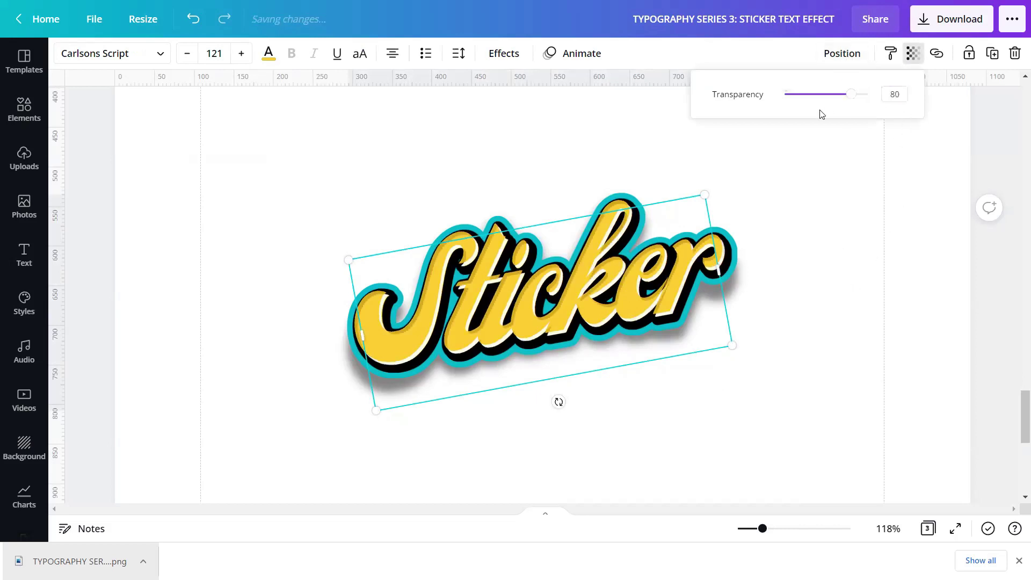
pyautogui.click(831, 282)
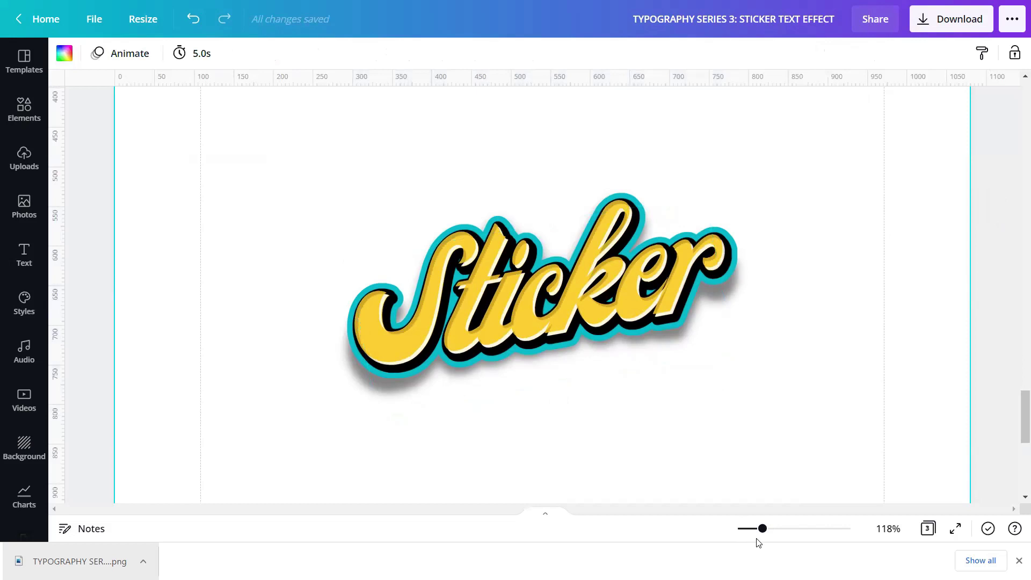
# Select all the stacked Sticker layers and group them into one element
pyautogui.moveTo(762, 531); pyautogui.dragTo(778, 535)
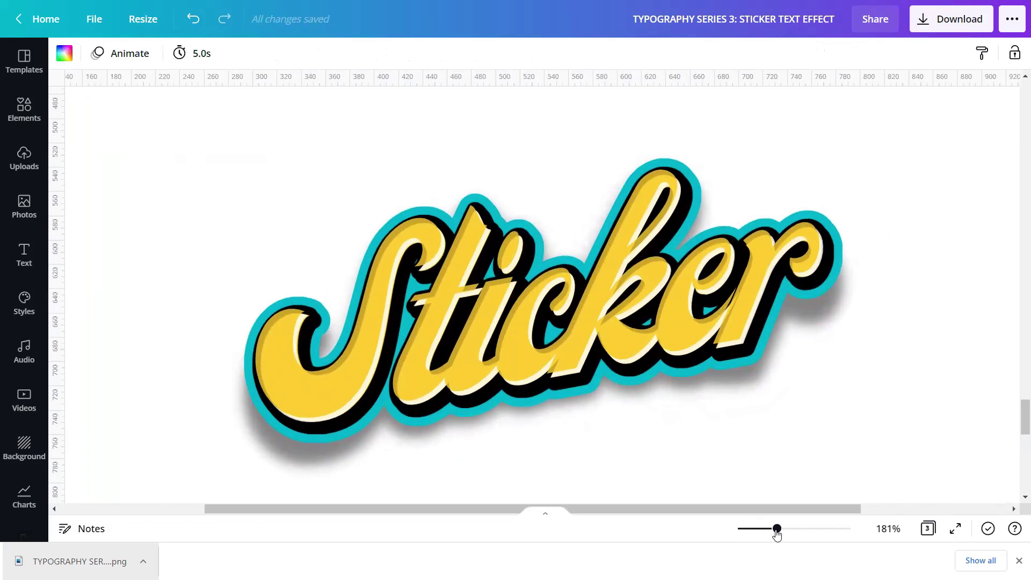
pyautogui.click(526, 306)
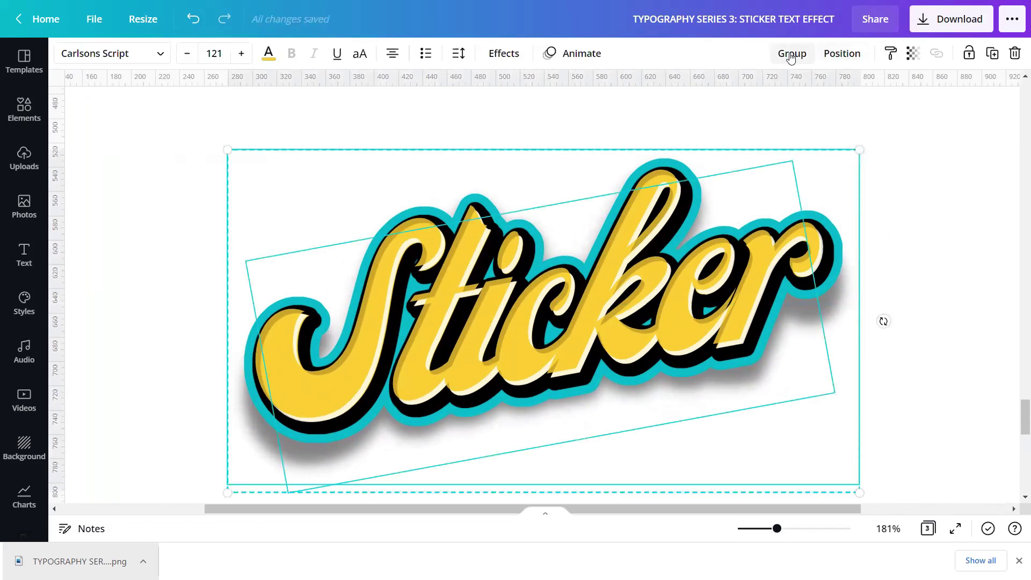
pyautogui.click(792, 54)
# Deselect the Sticker group, zoom out to 55% to show all of page 3, and dismiss the download bar
pyautogui.click(919, 294)
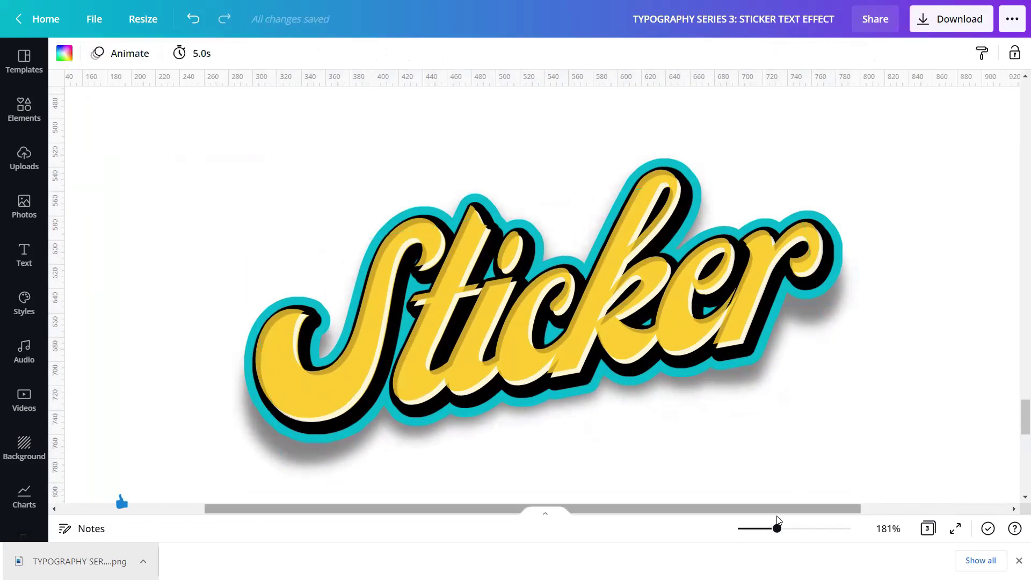
pyautogui.moveTo(777, 529); pyautogui.dragTo(748, 528)
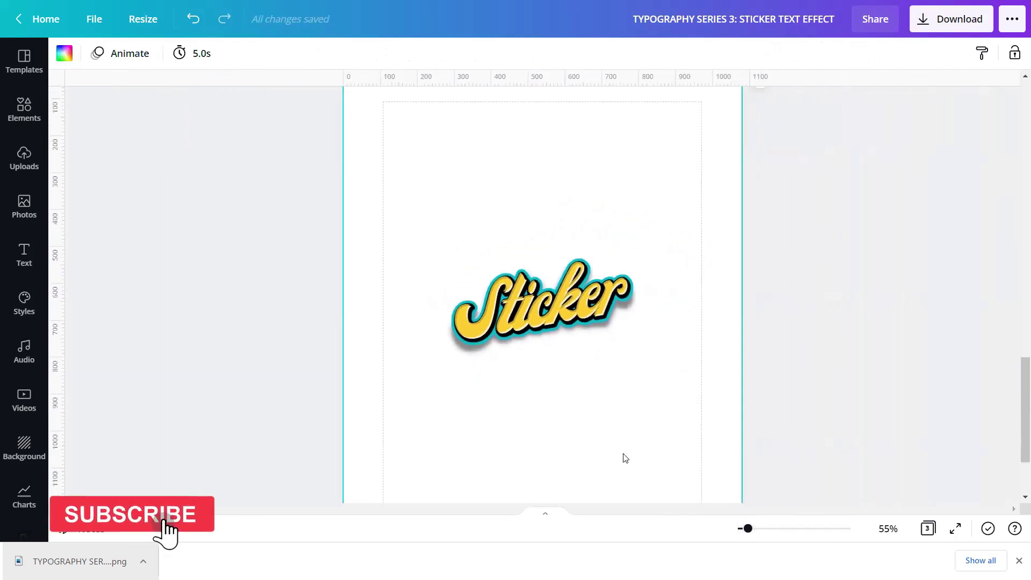
pyautogui.scroll(-1, 565, 440)
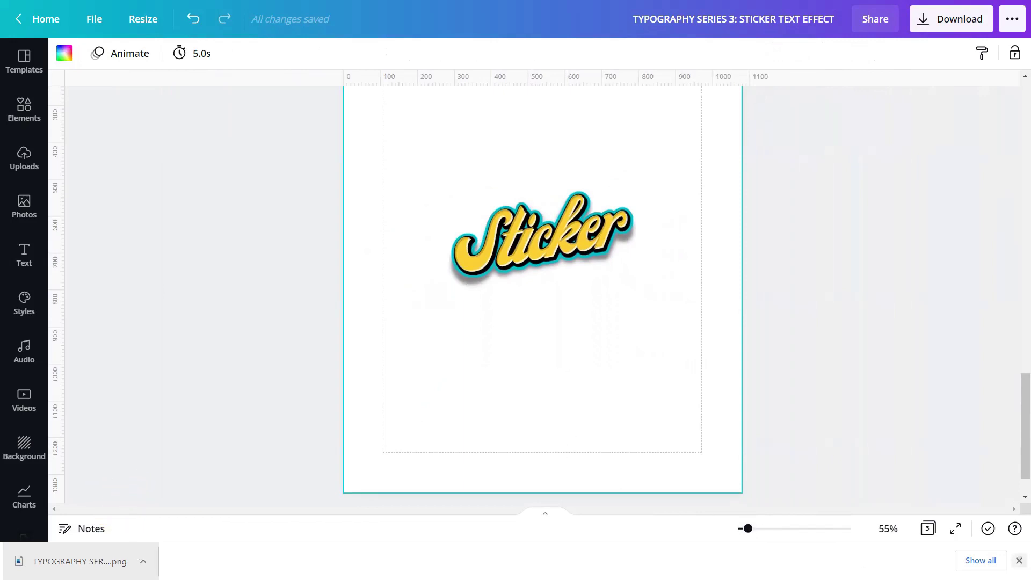
pyautogui.click(1017, 559)
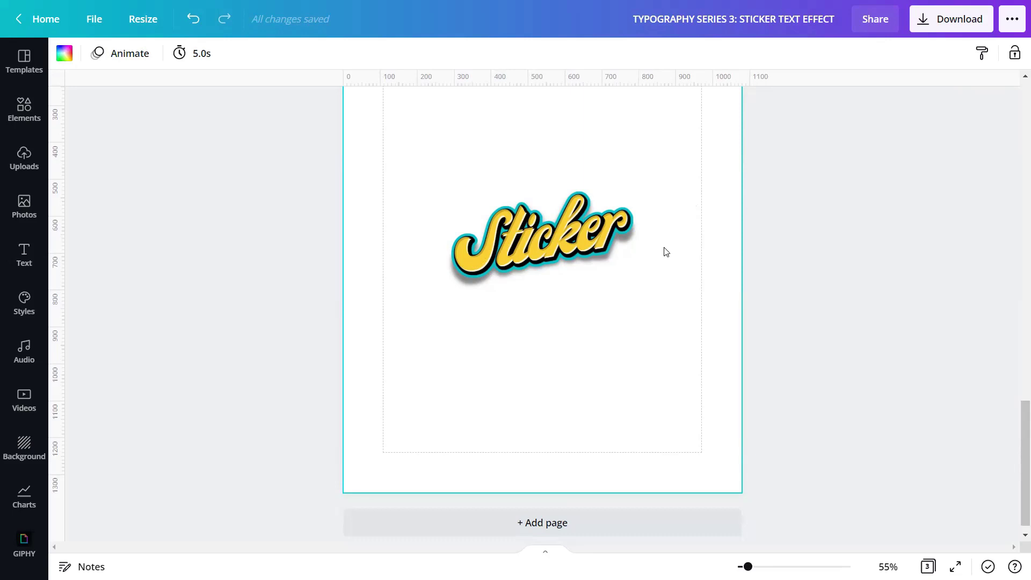
# Search Photos for 'Gray Paper Business Card Mockup', add the two overlapping gray cards photo, and check its details
pyautogui.click(23, 212)
pyautogui.click(92, 62)
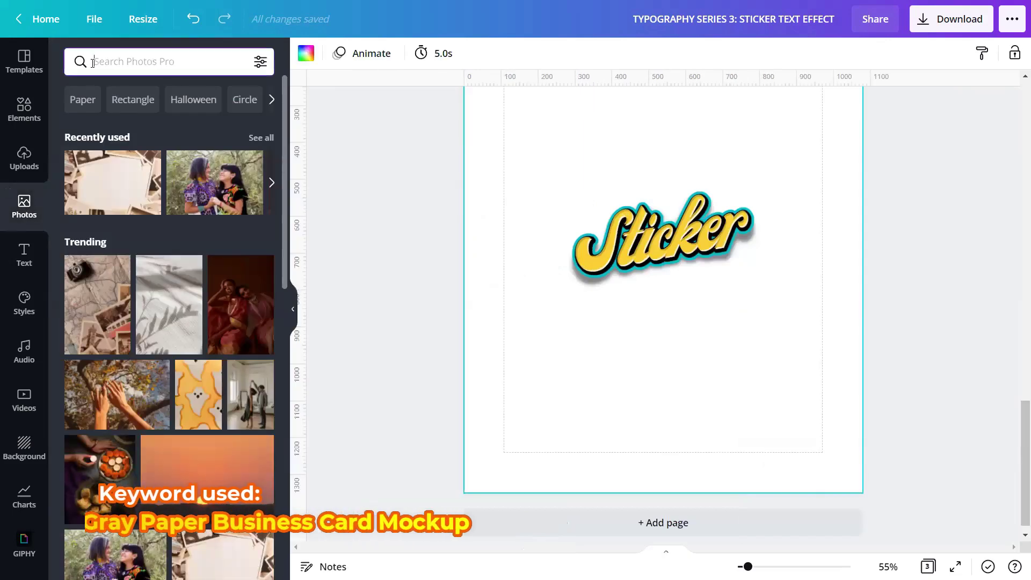
pyautogui.write('Gray Pa')
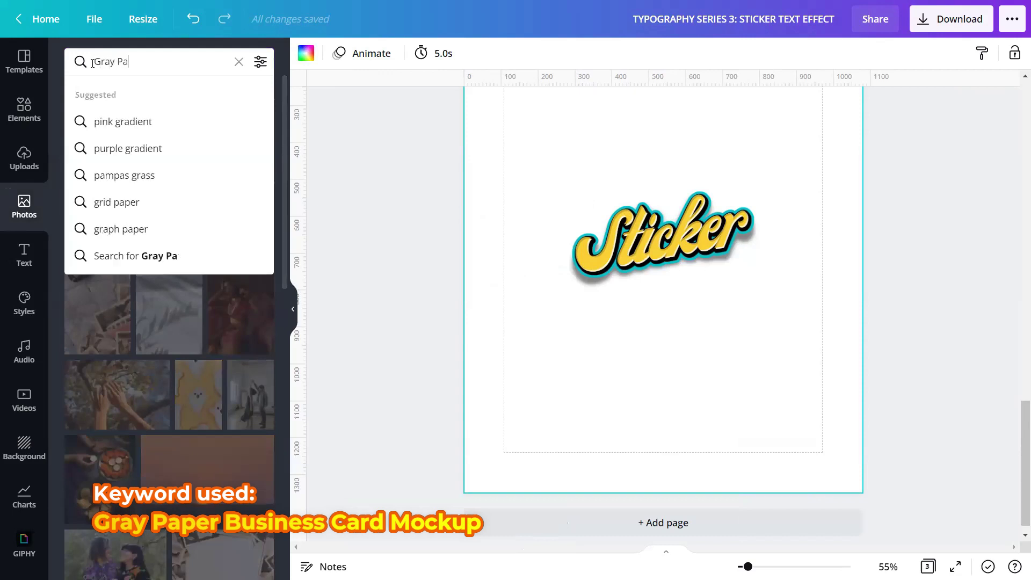
pyautogui.write('per Bus')
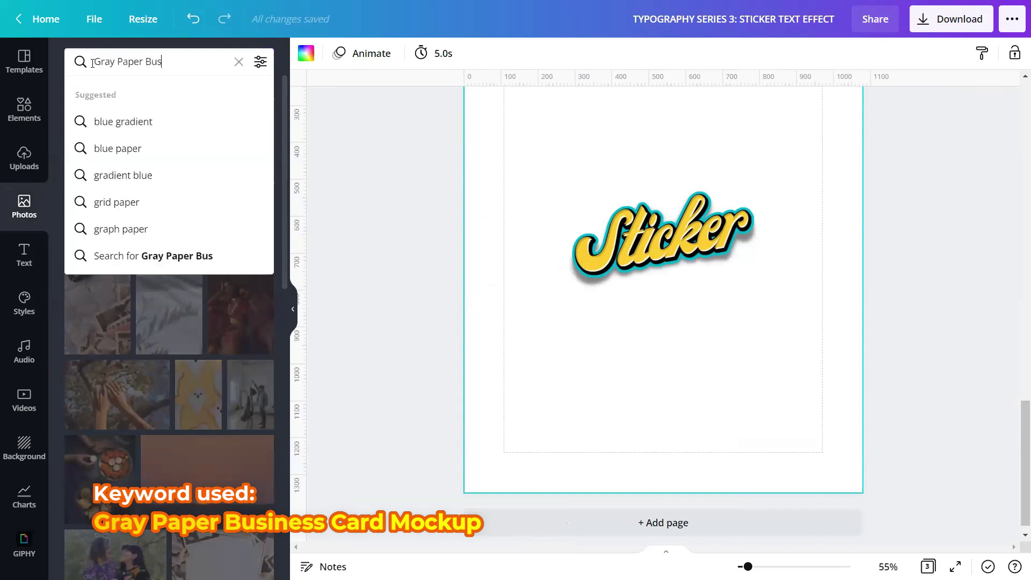
pyautogui.write('iness')
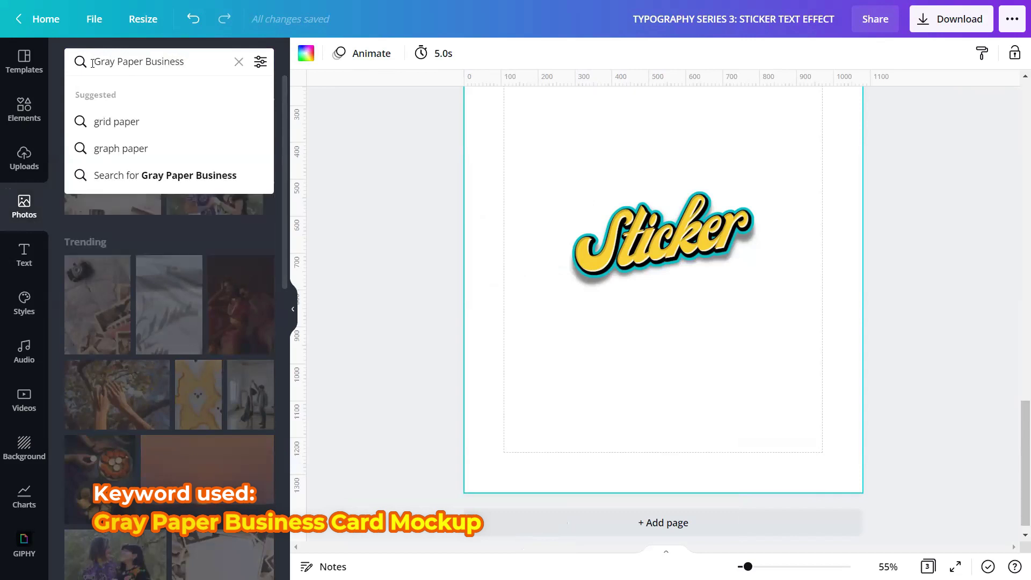
pyautogui.write(' Card Mockup')
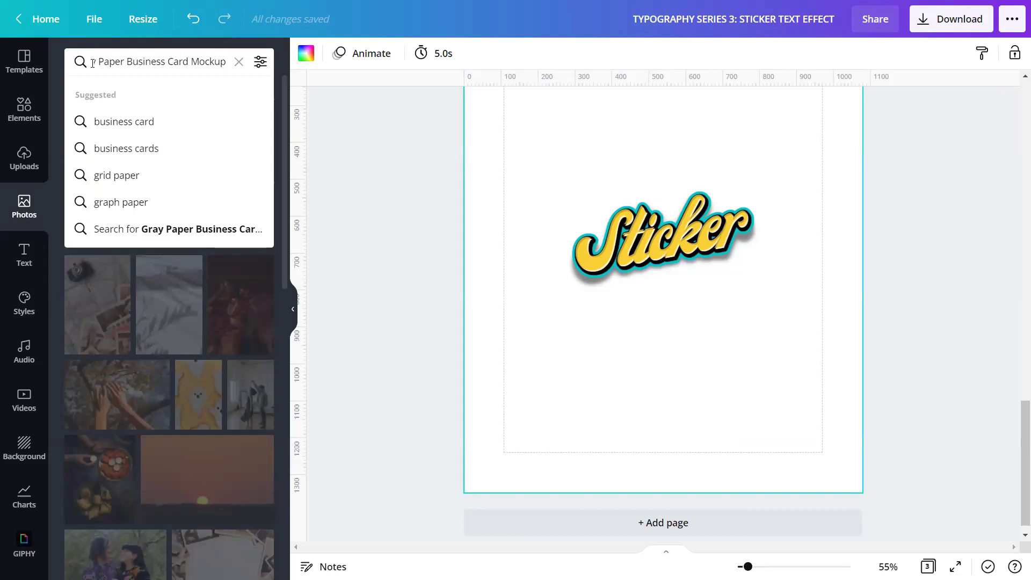
pyautogui.press('Return')
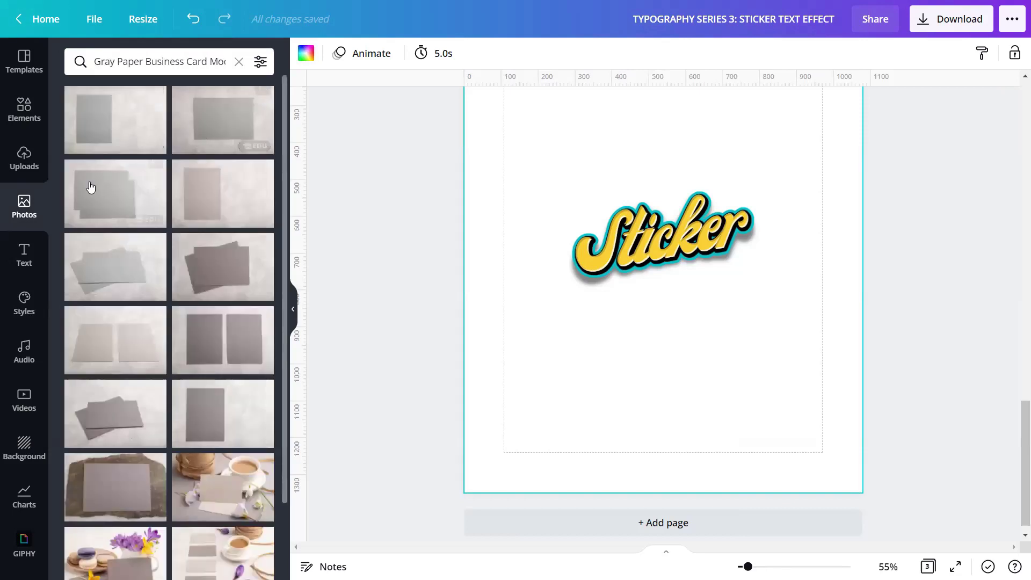
pyautogui.moveTo(115, 267)
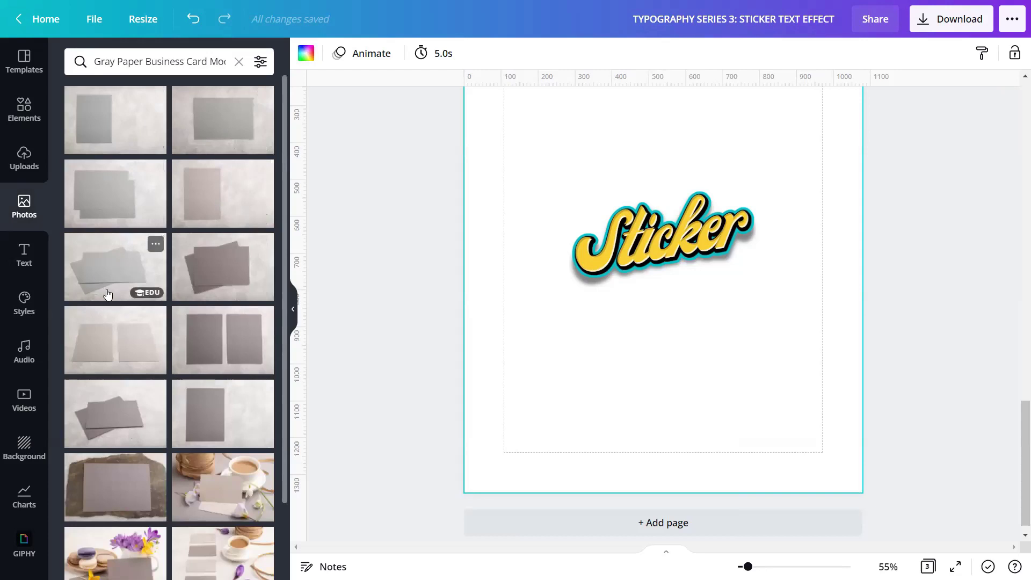
pyautogui.click(104, 413)
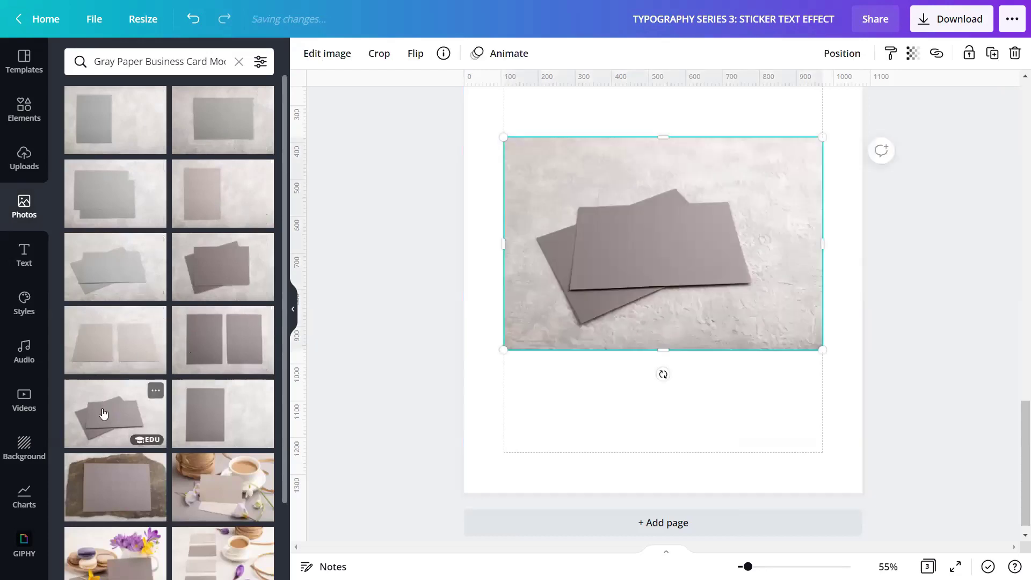
pyautogui.click(293, 309)
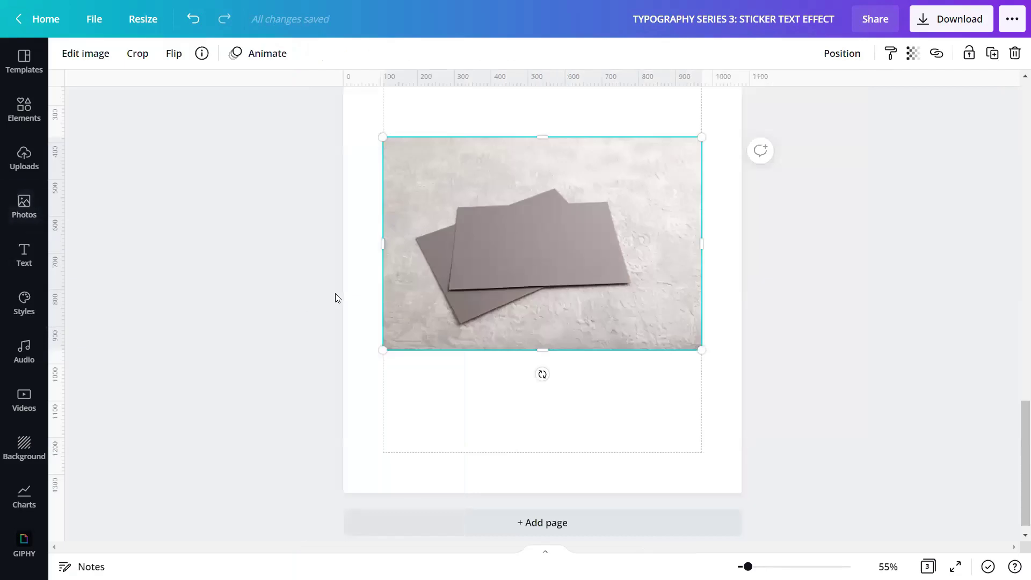
pyautogui.click(201, 54)
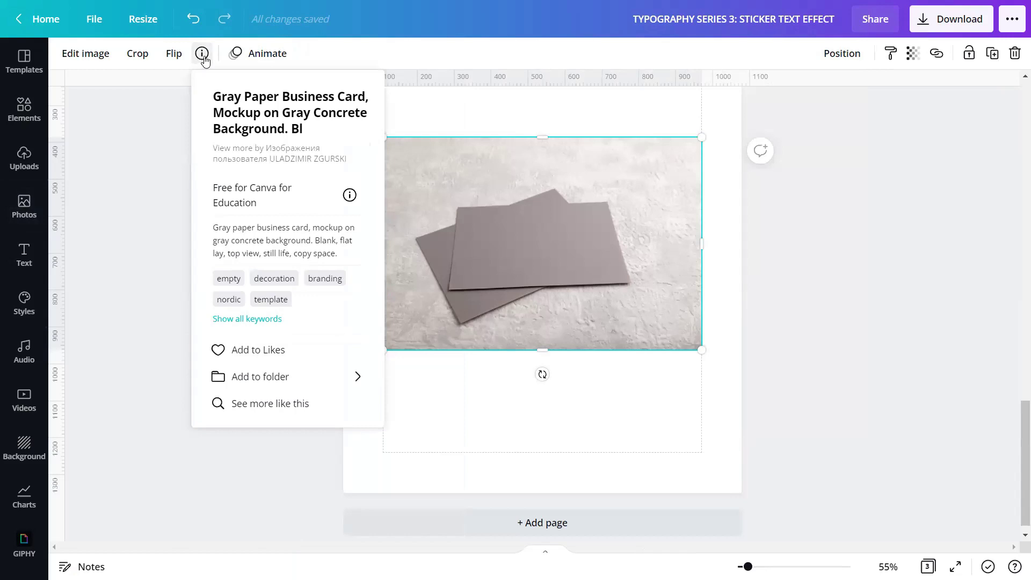
pyautogui.click(161, 231)
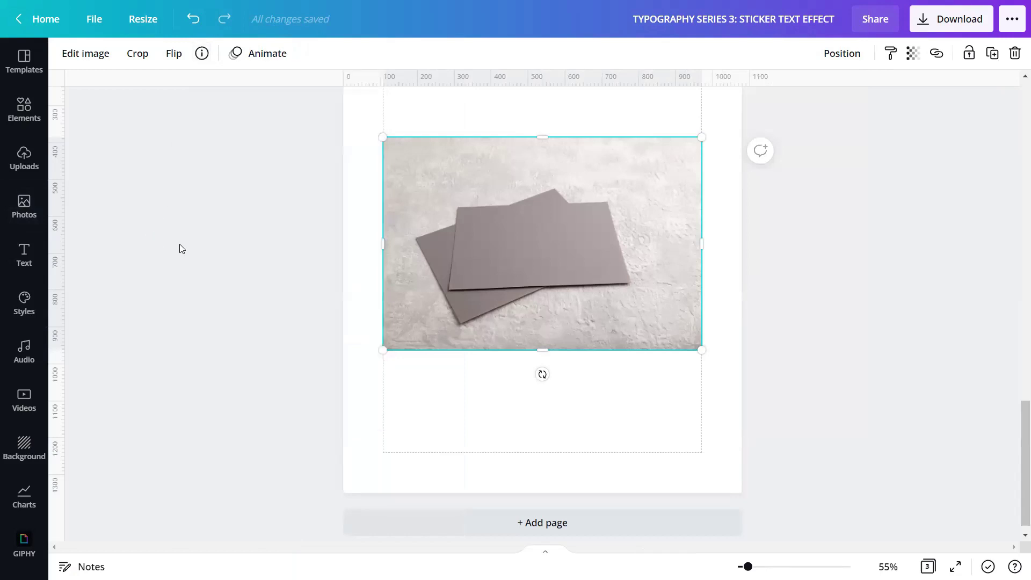
# Set the card photo as the page background and enlarge the Sticker group over the top card
pyautogui.rightClick(539, 234)
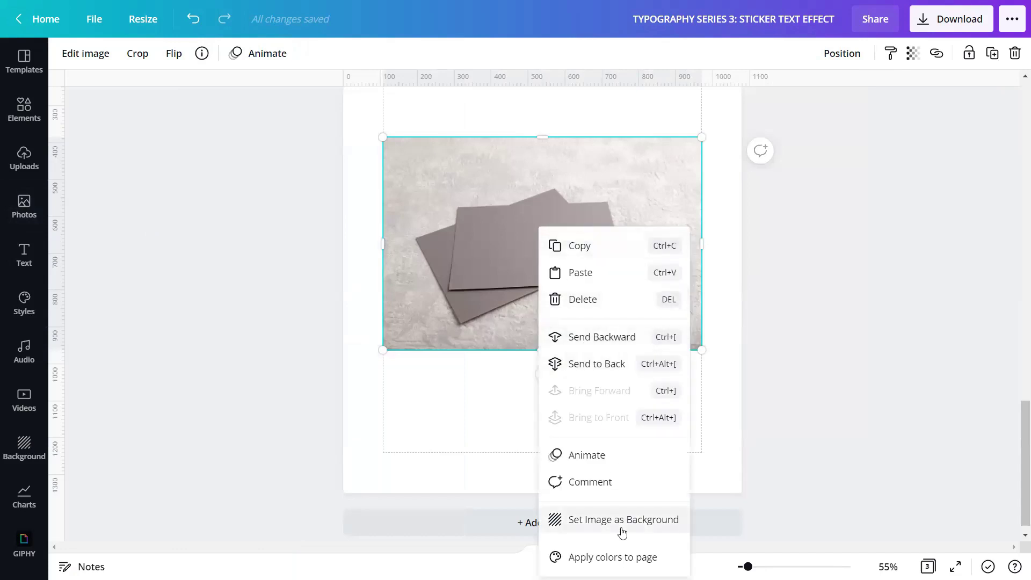
pyautogui.click(622, 520)
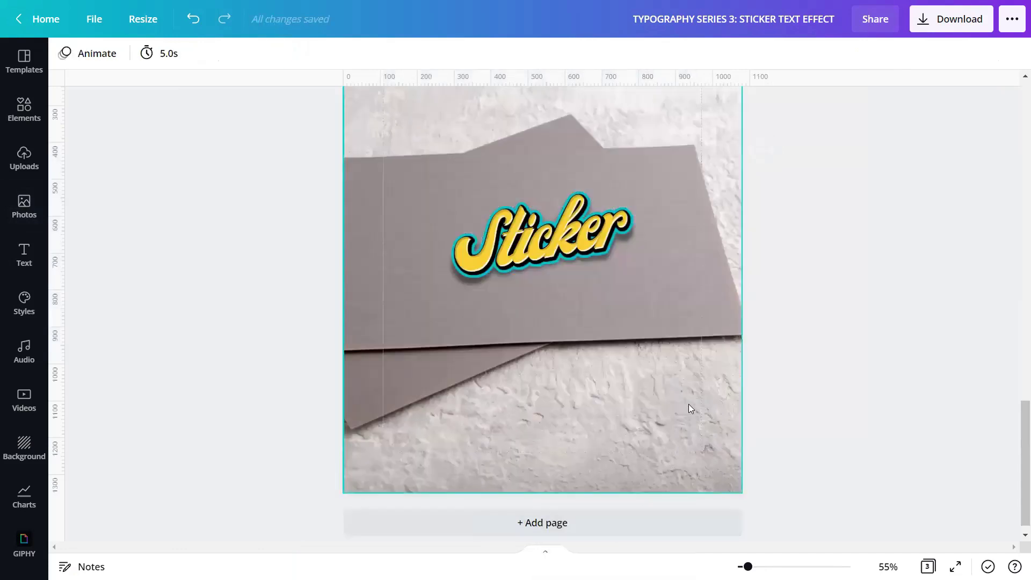
pyautogui.click(628, 241)
pyautogui.moveTo(638, 188); pyautogui.dragTo(686, 162)
pyautogui.moveTo(447, 292); pyautogui.dragTo(382, 327)
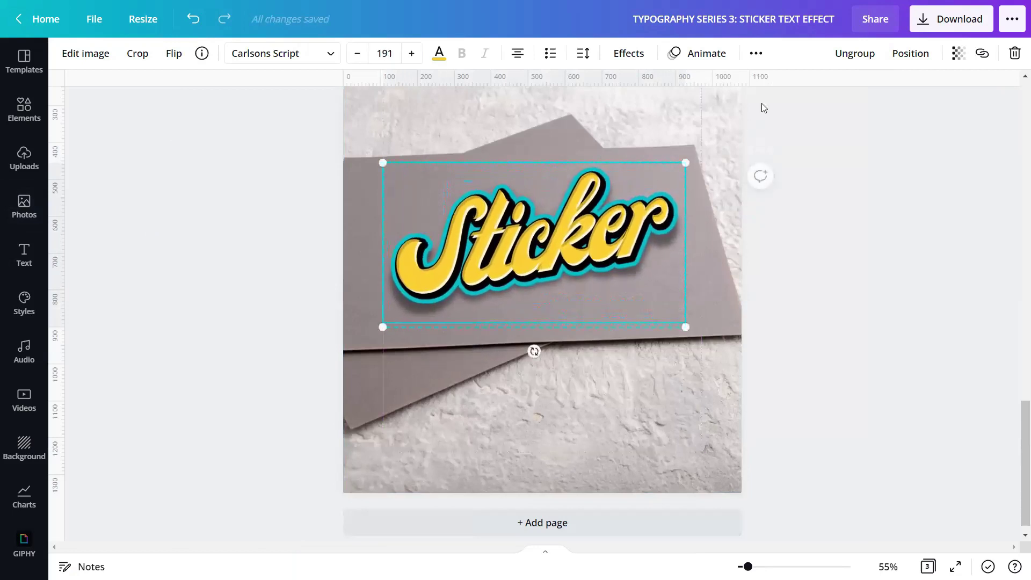
# Centre the Sticker group horizontally and vertically on the page
pyautogui.click(910, 53)
pyautogui.click(853, 176)
pyautogui.click(725, 179)
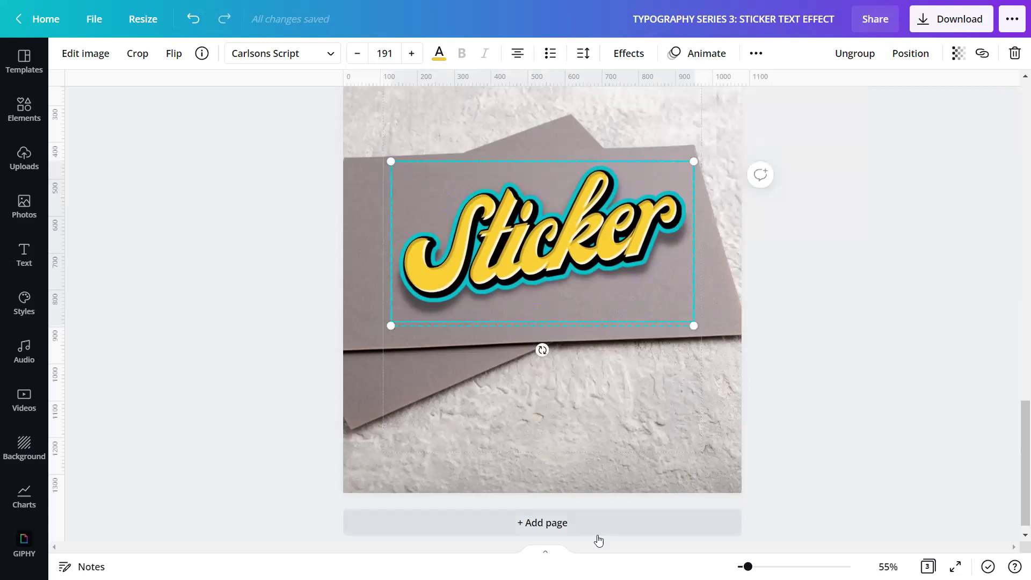
pyautogui.click(617, 421)
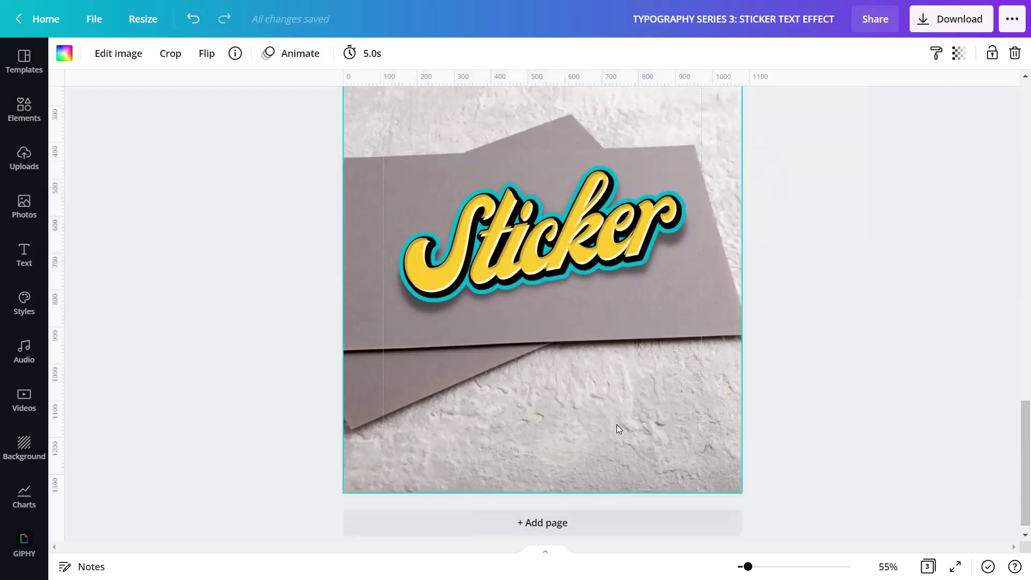
# Present page 3 full screen to show the Sticker mockup on the gray business cards
pyautogui.click(956, 567)
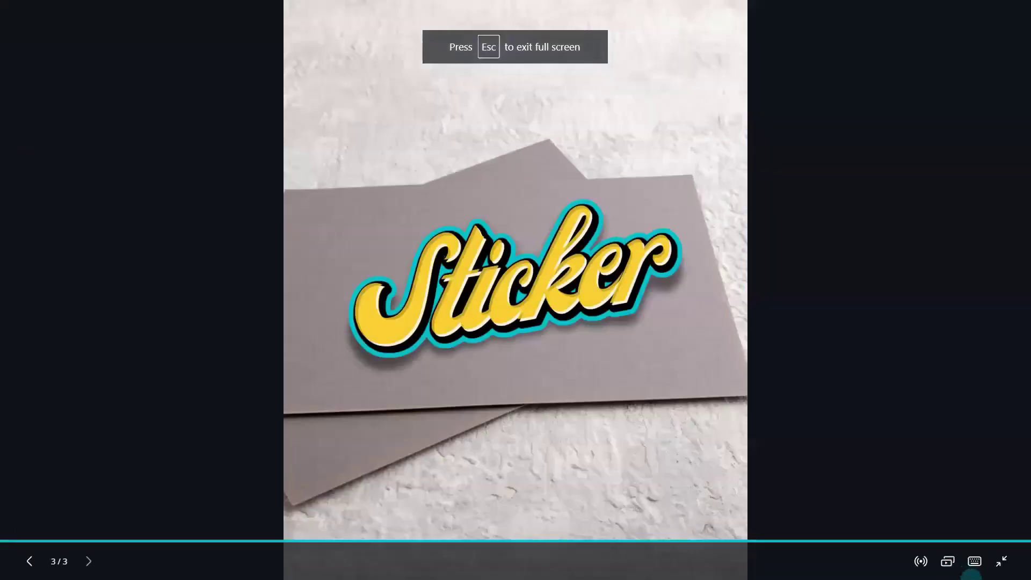